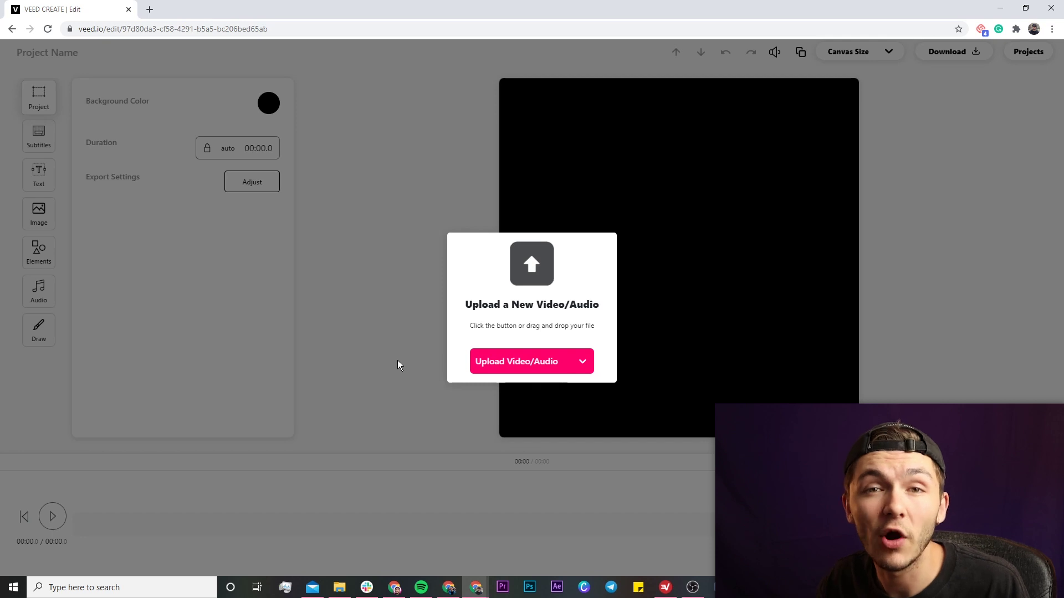
Upload "The Rolling Stones - Sympathy For The Devil.mp3" and start the project with the Instagram (1:1) podcast template
left_click(510, 363)
left_click(323, 286)
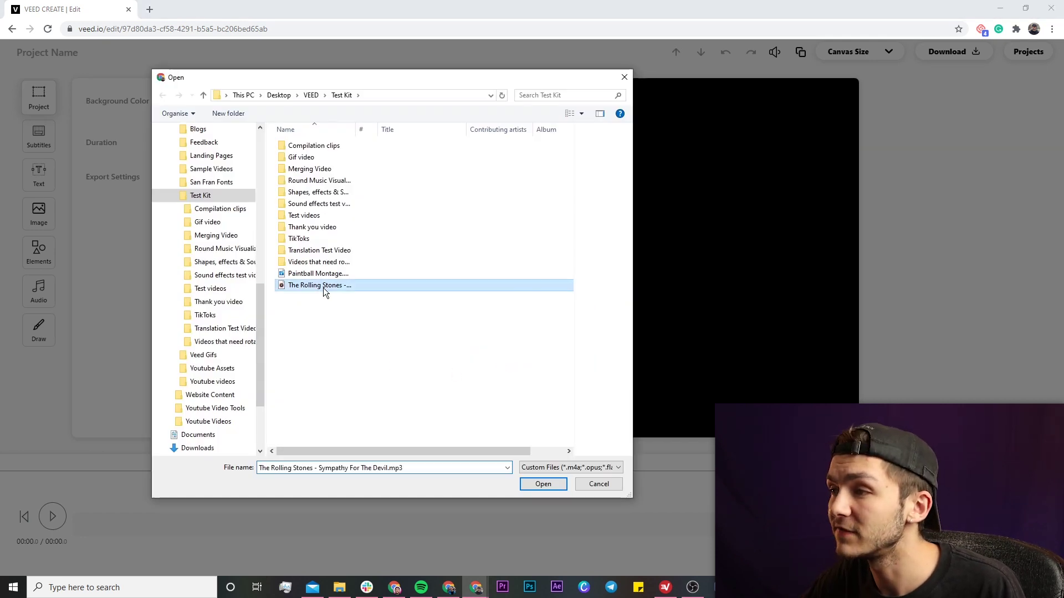
left_click(531, 485)
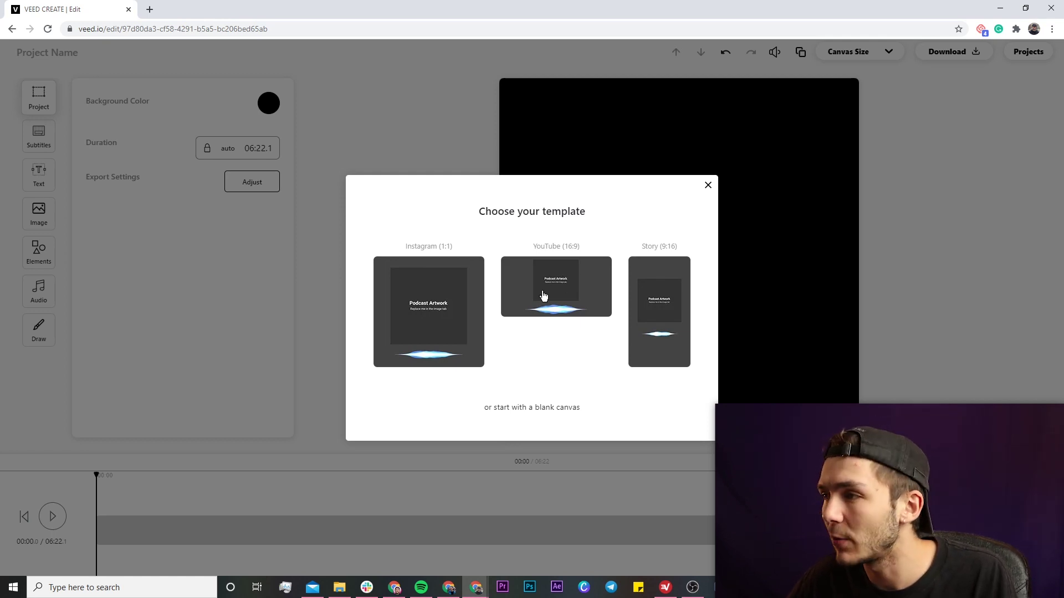
left_click(440, 308)
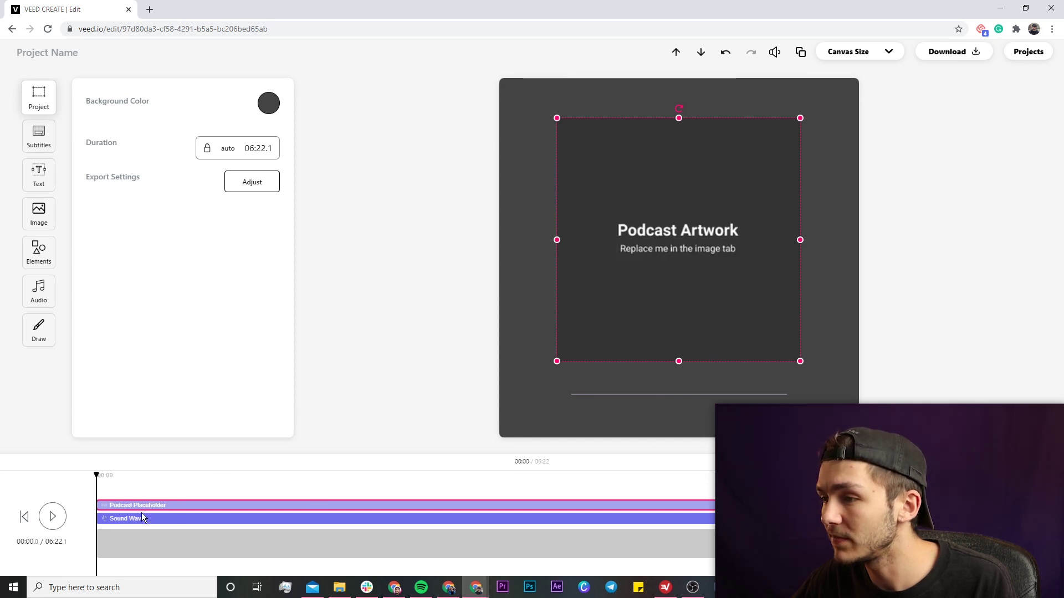
Preview the sound wave animation at the beginning of the track and from about 02:06
left_click(53, 516)
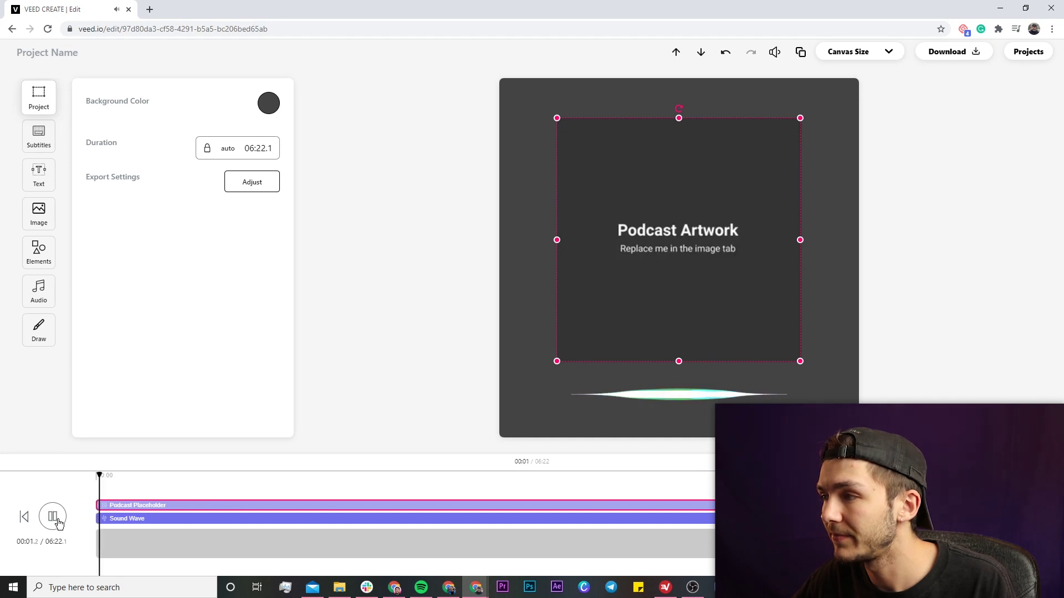
left_click(53, 517)
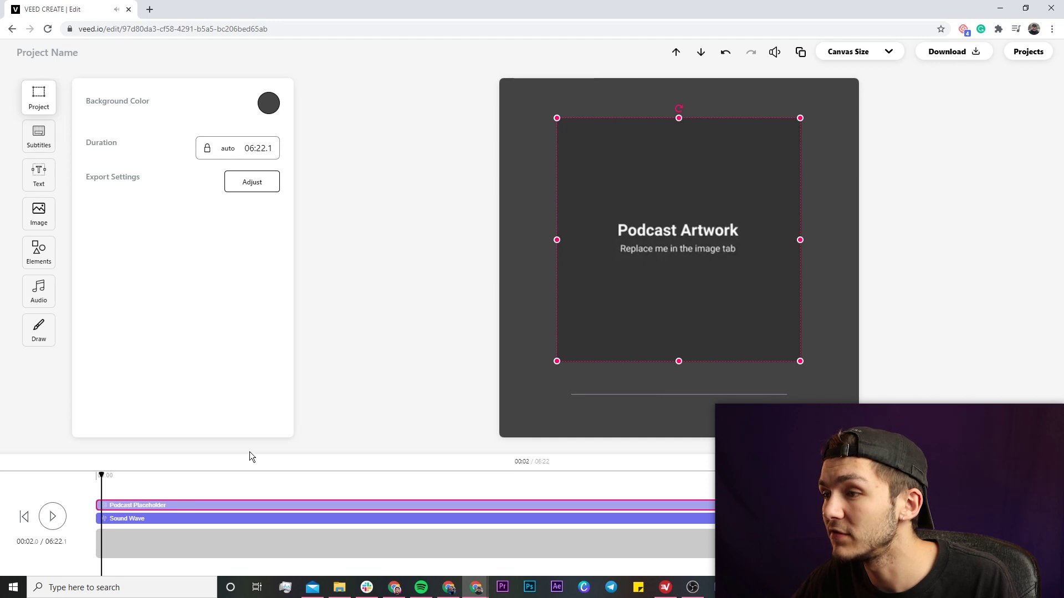
left_click(403, 475)
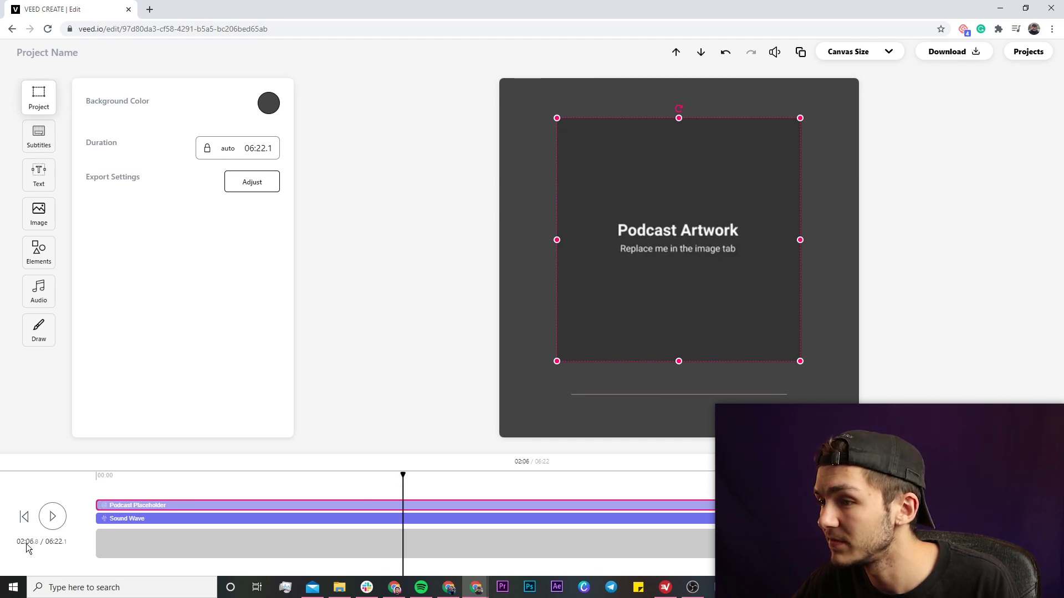
left_click(47, 519)
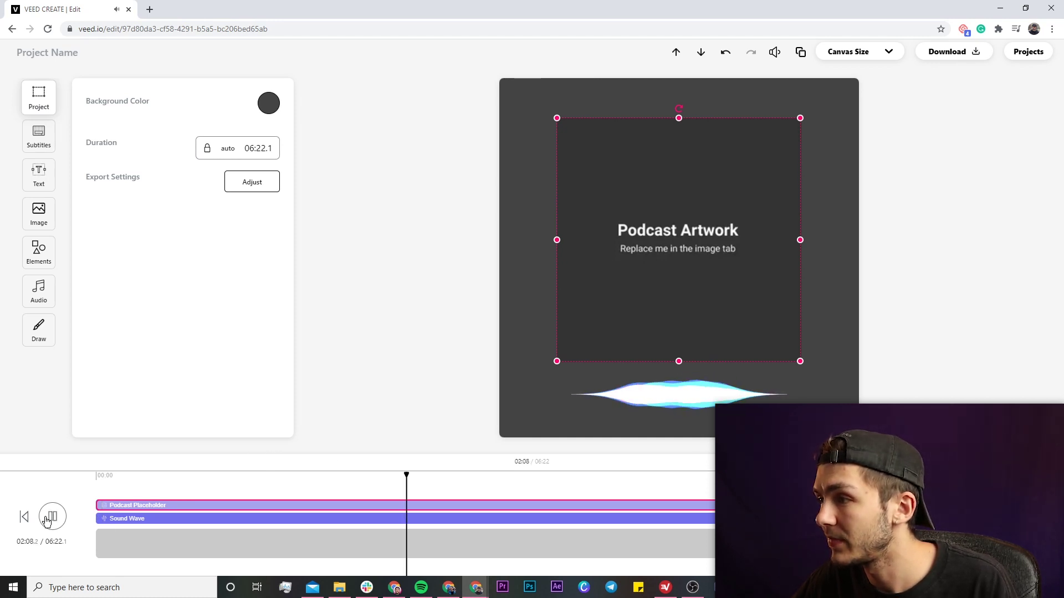
left_click(54, 509)
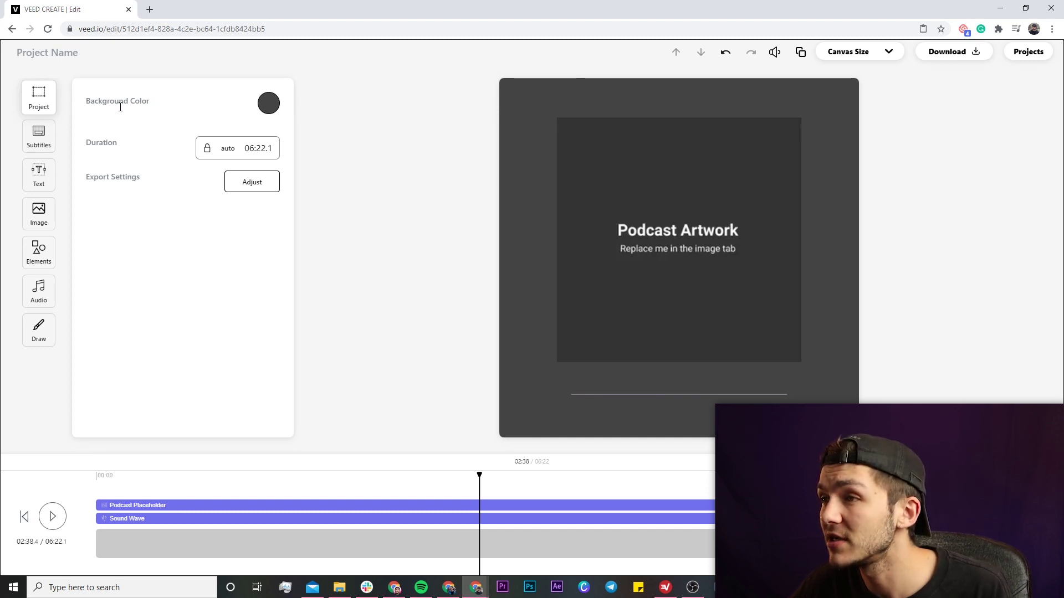
Set the project's background color to the pink brand color
left_click(265, 101)
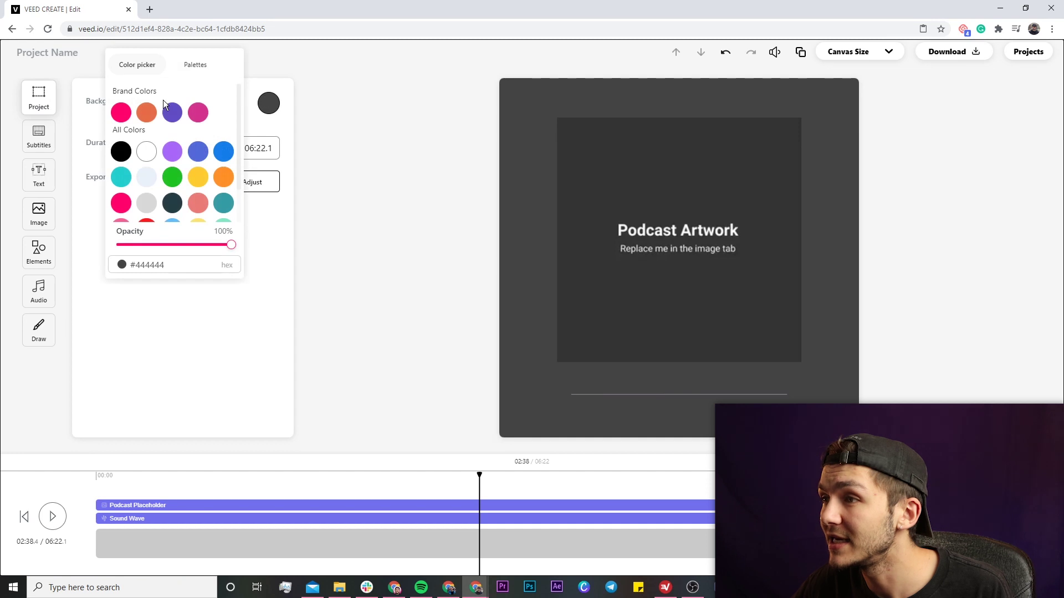
left_click(122, 112)
left_click(314, 123)
Rename the project as "sound wave video"
left_click(46, 55)
left_click(43, 53)
triple_click(44, 54)
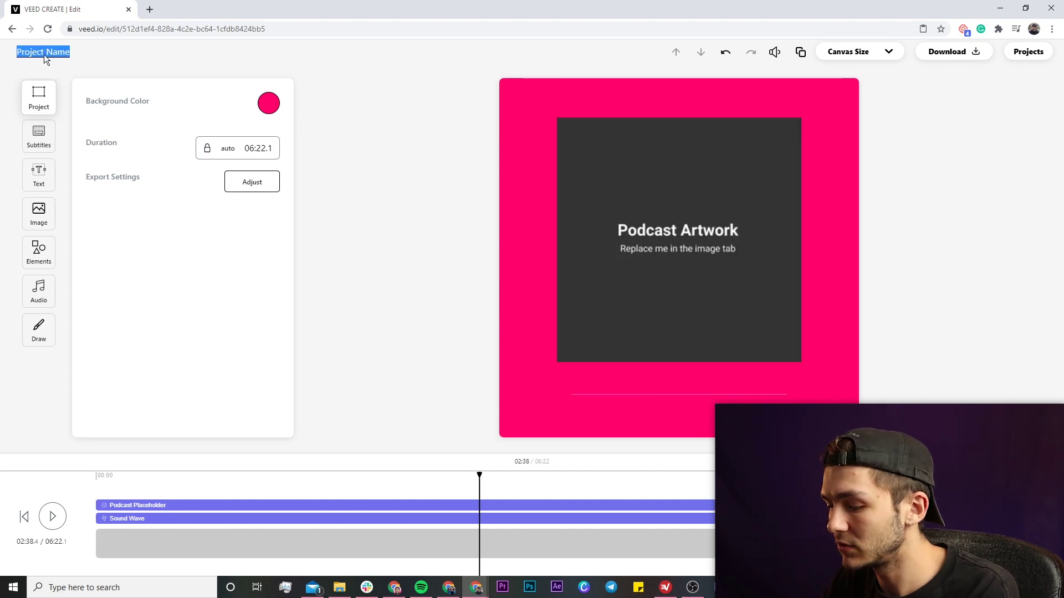
type("sound wave")
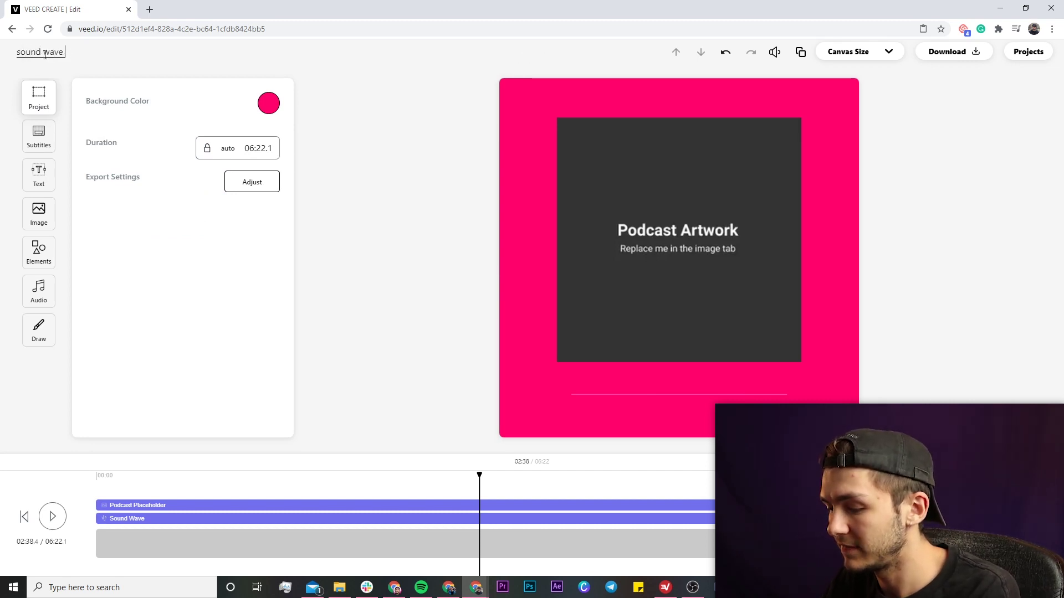
type(" video")
key("Return")
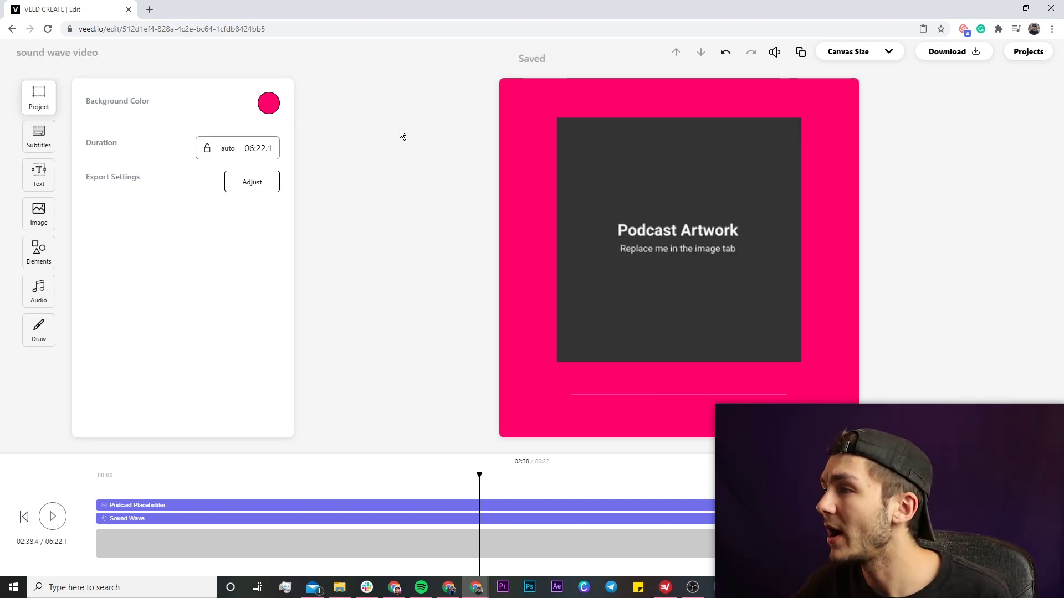
Delete the podcast artwork placeholder from the canvas and browse the available brand images
left_click(651, 181)
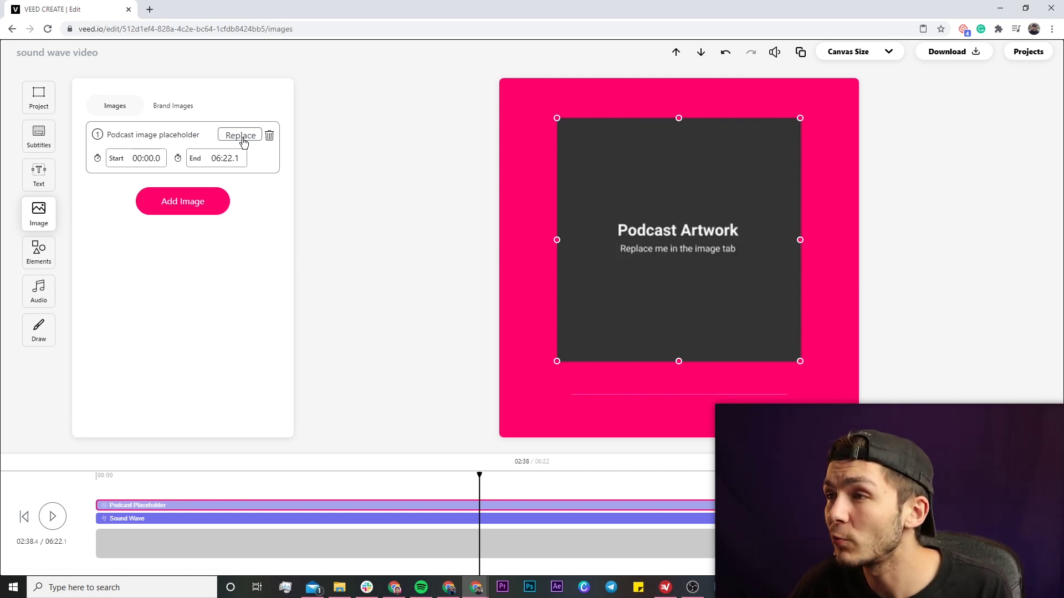
left_click(269, 135)
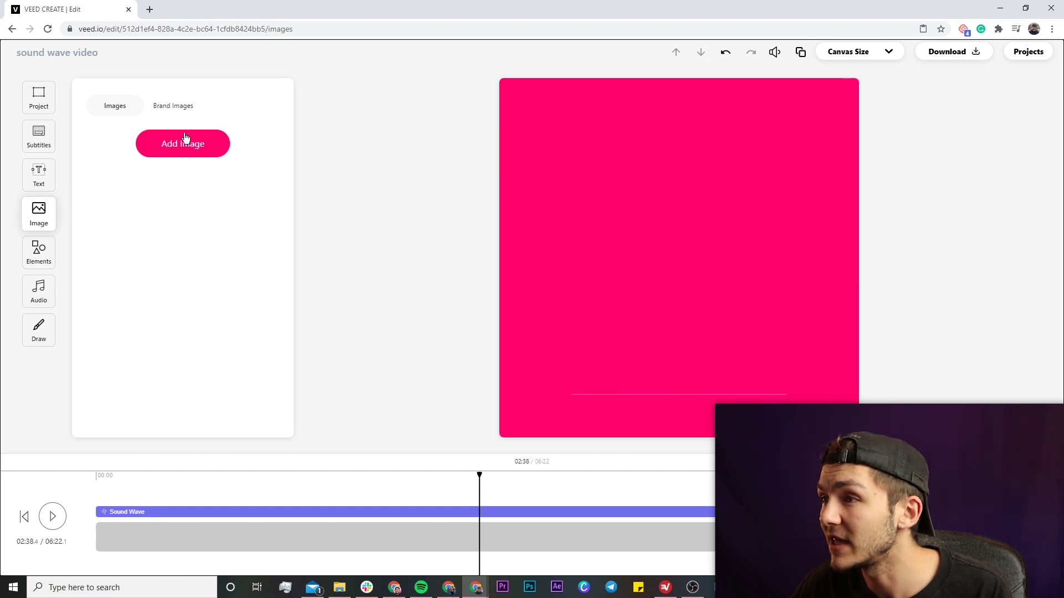
left_click(177, 111)
scroll(178, 108, "down", 2)
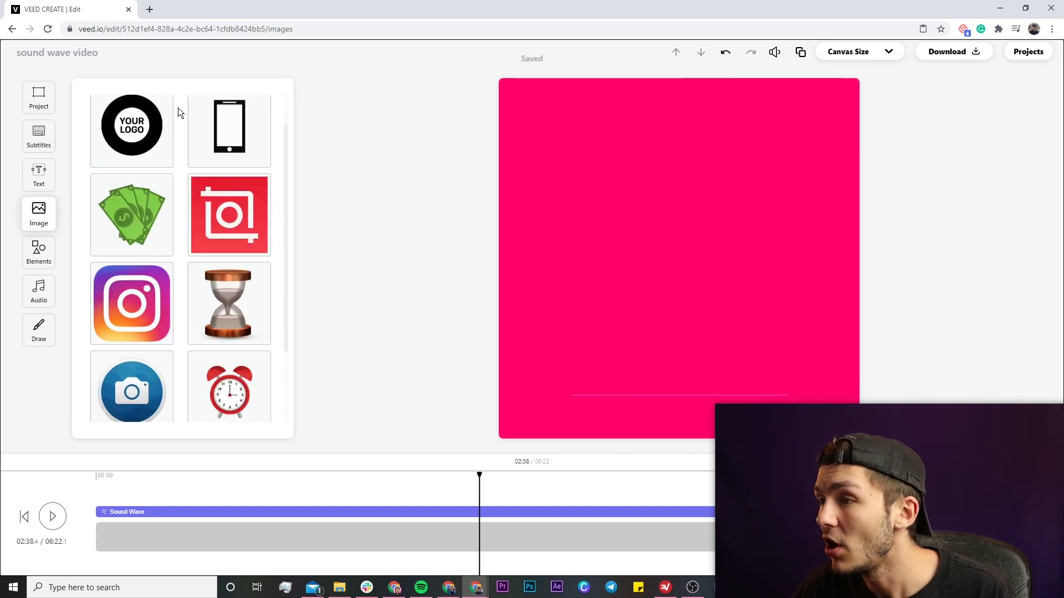
scroll(178, 107, "up", 2)
Add the image Veed logo.png, enlarged and centred above the sound wave, and briefly play the result
left_click(120, 104)
left_click(166, 142)
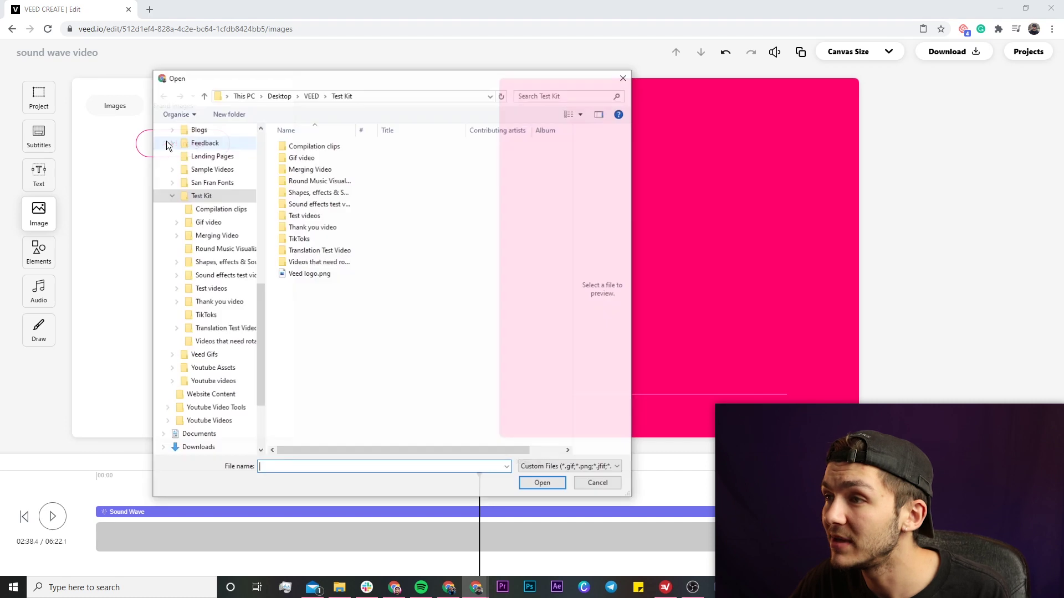
left_click(291, 274)
left_click(540, 486)
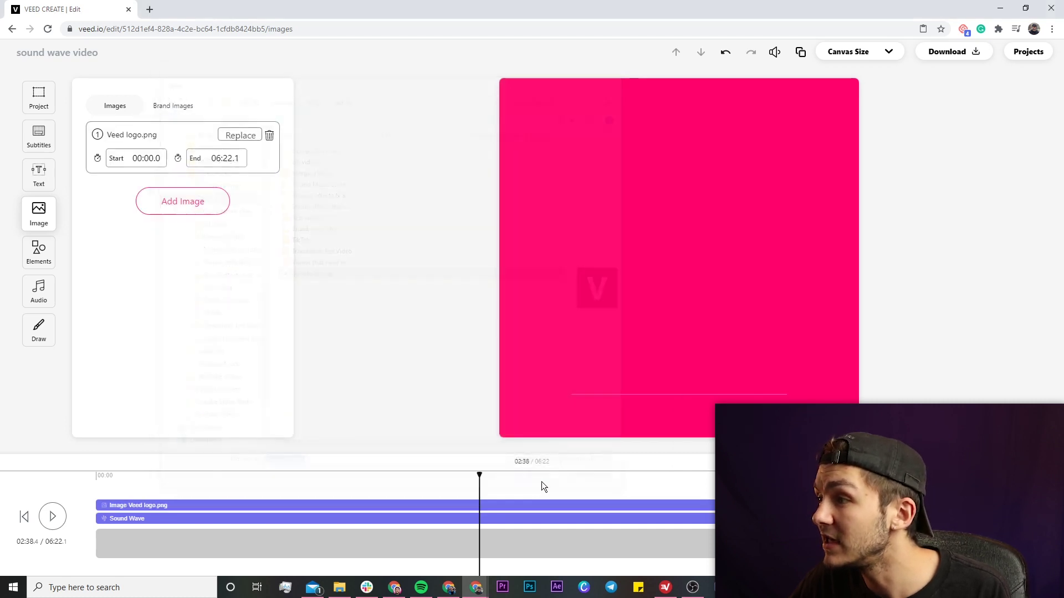
left_click_drag(768, 346, 746, 275)
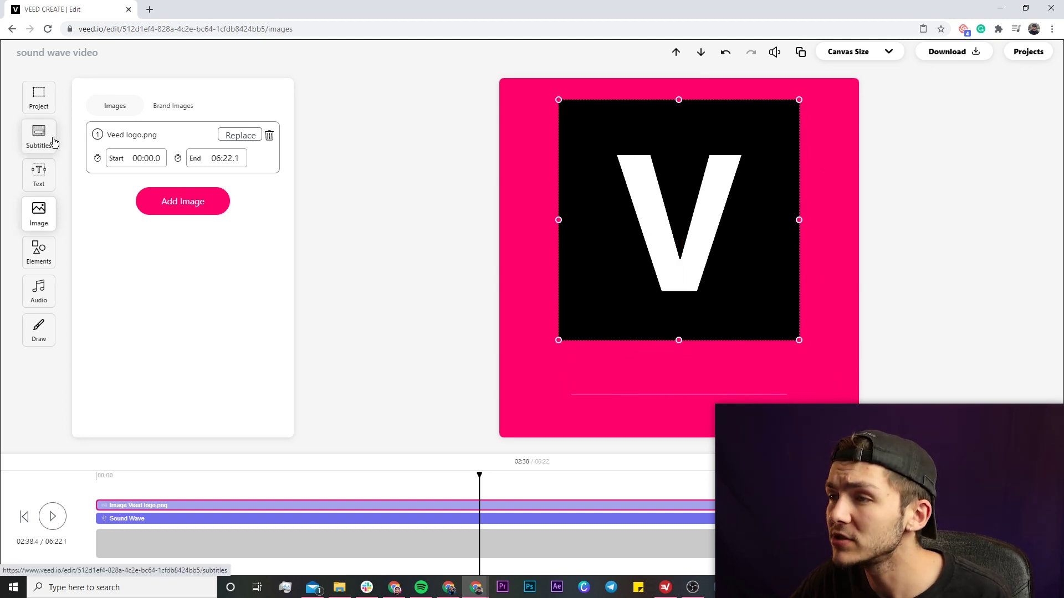
left_click(53, 518)
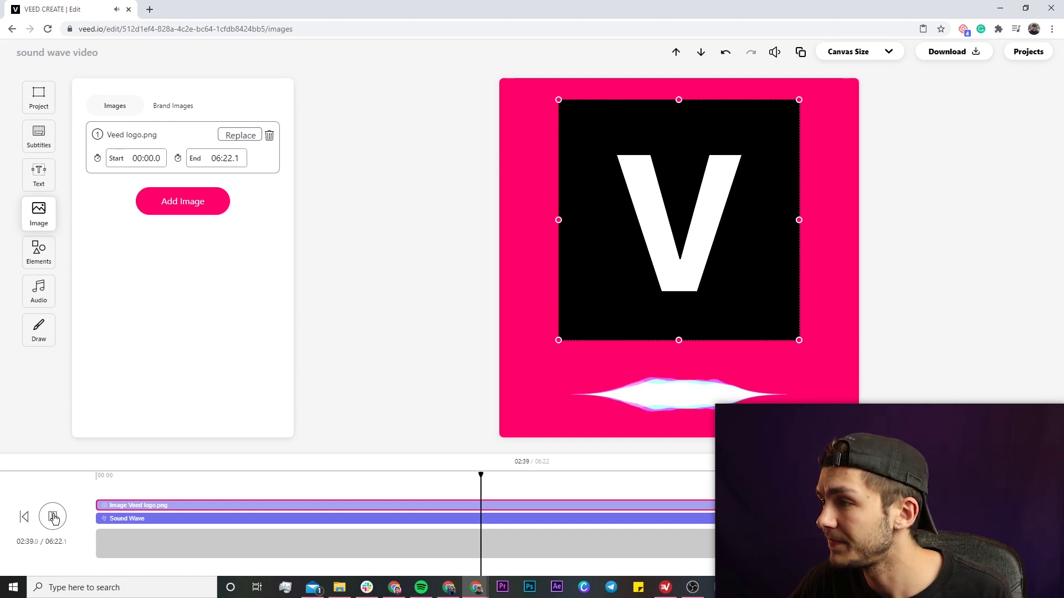
left_click(53, 518)
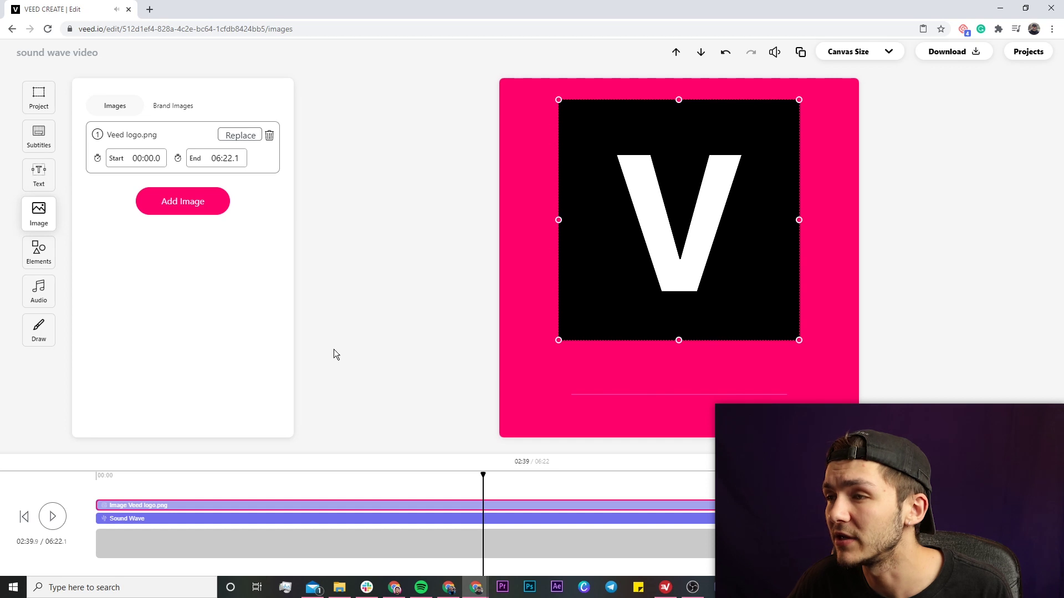
Change the sound wave's style to Formation and preview it briefly
left_click(35, 251)
left_click(156, 242)
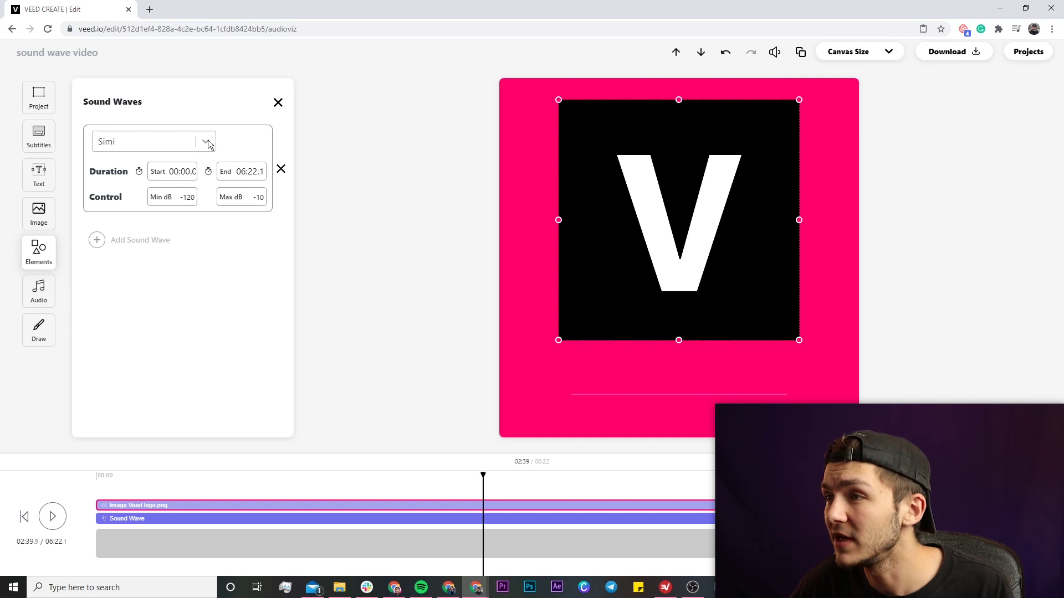
left_click(208, 142)
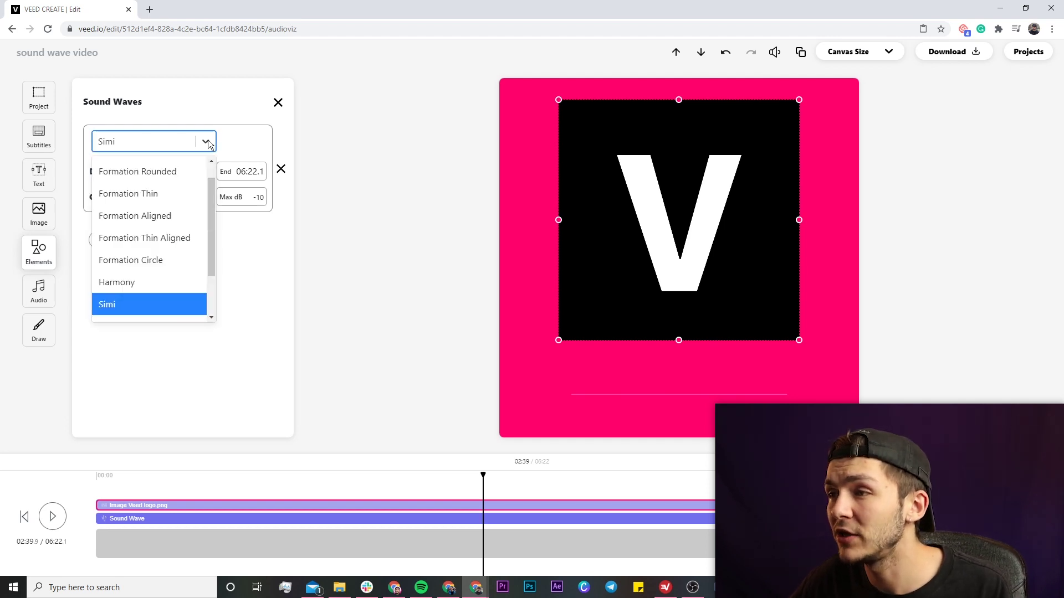
left_click_drag(208, 228, 210, 174)
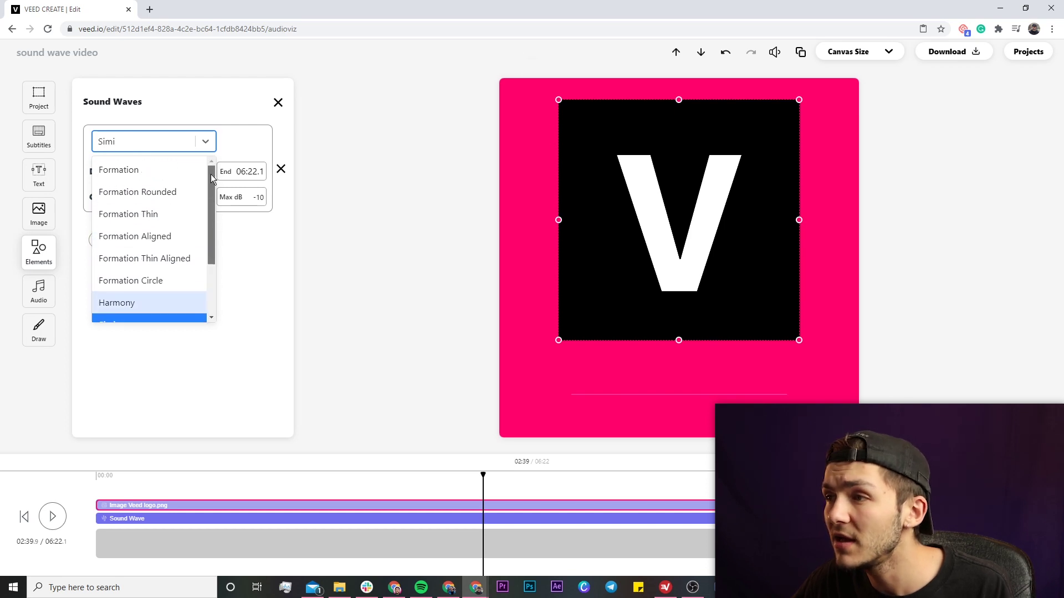
left_click(143, 173)
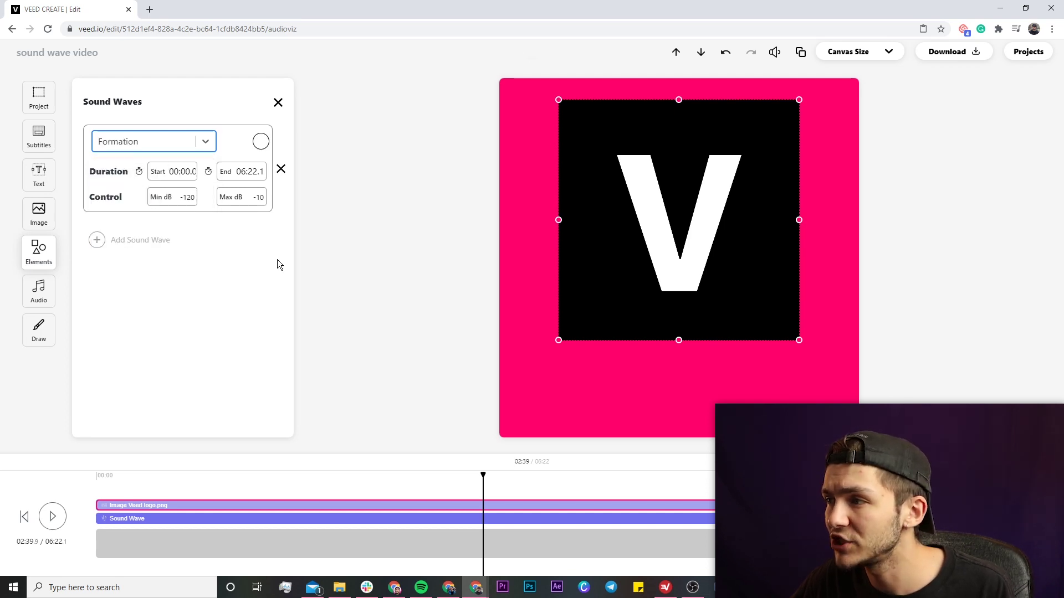
left_click(53, 517)
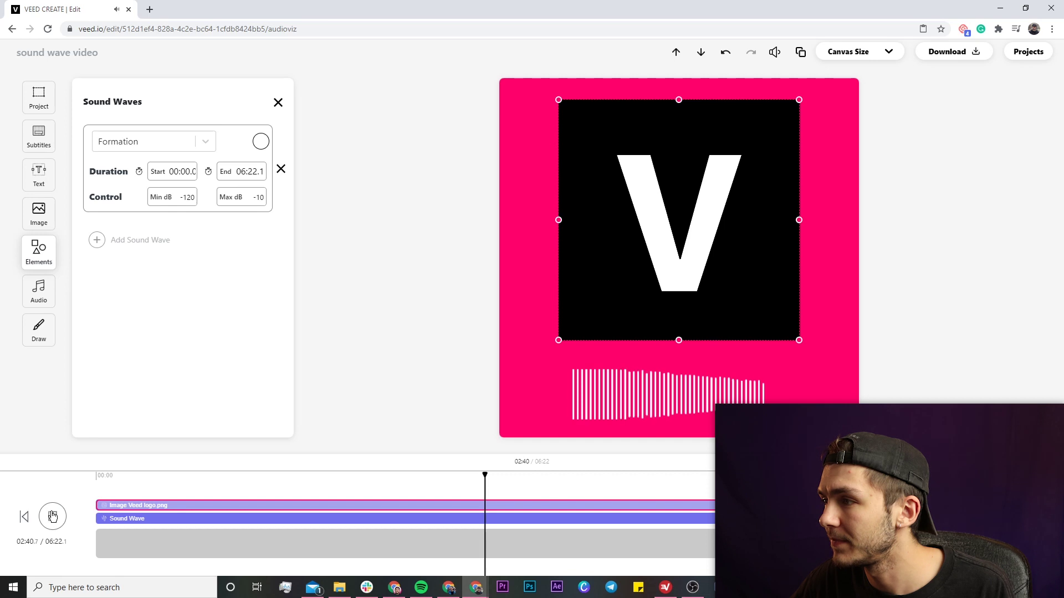
left_click(53, 516)
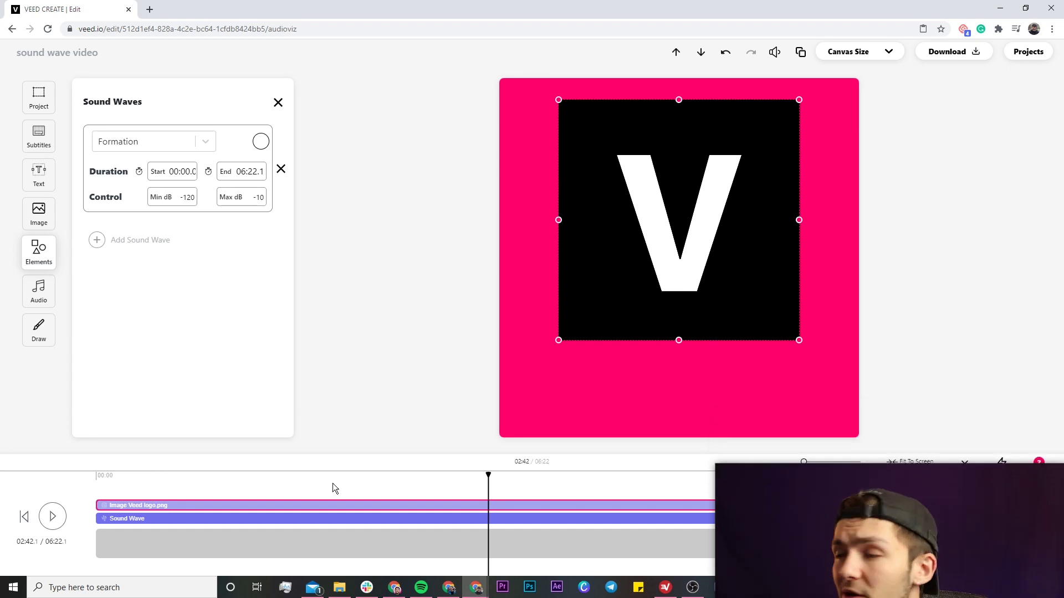
End the sound wave at the 03:02.7 playhead position, and change its end time to 06:02.7
left_click(539, 478)
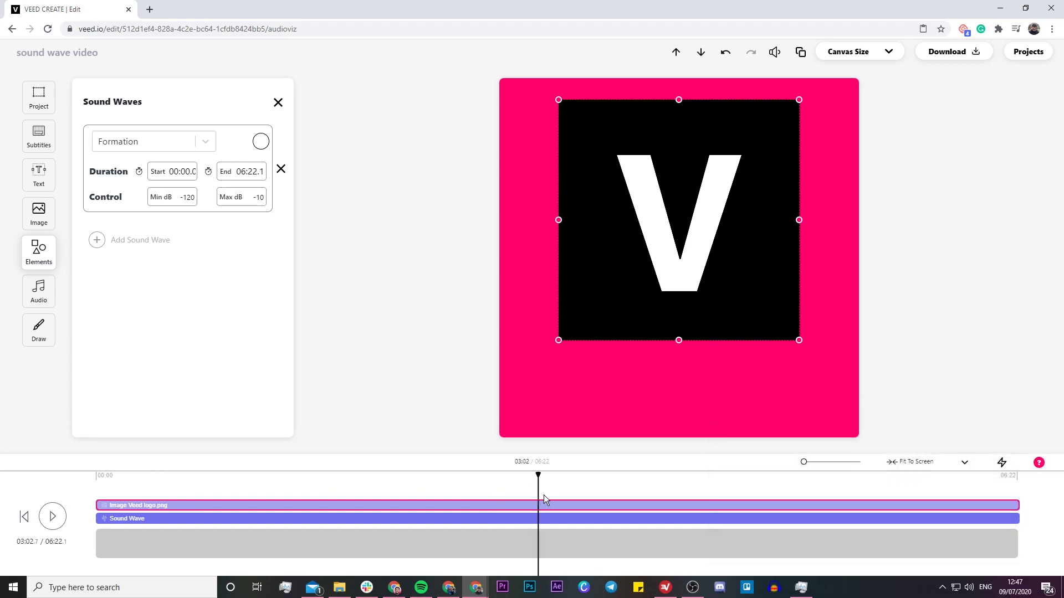
left_click(208, 174)
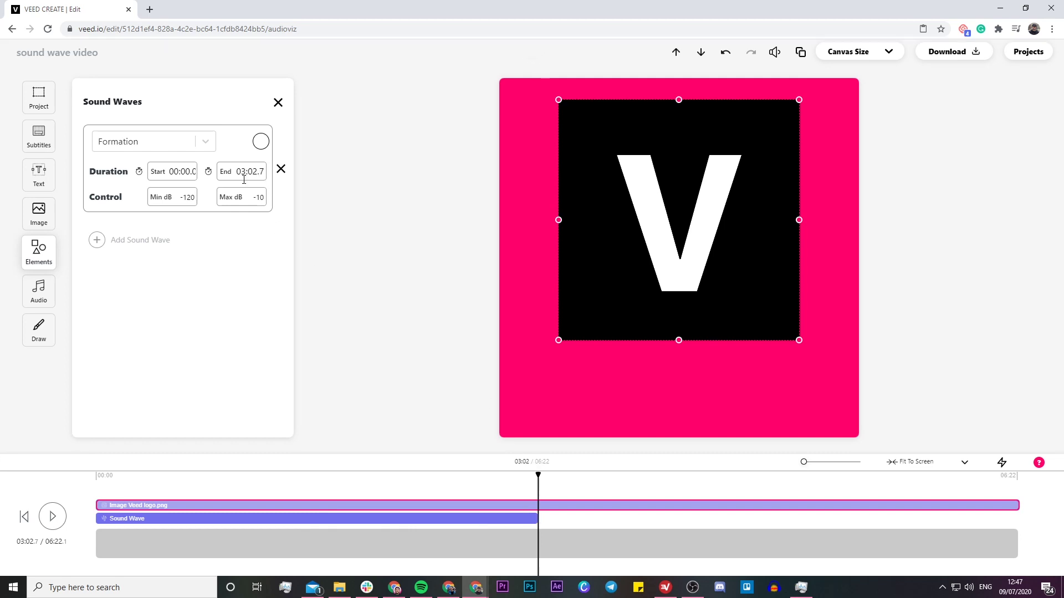
type("6")
left_click(241, 306)
Move the playhead to the end of the timeline and set the sound wave's end time there, at 06:22.1
left_click_drag(962, 481, 1021, 481)
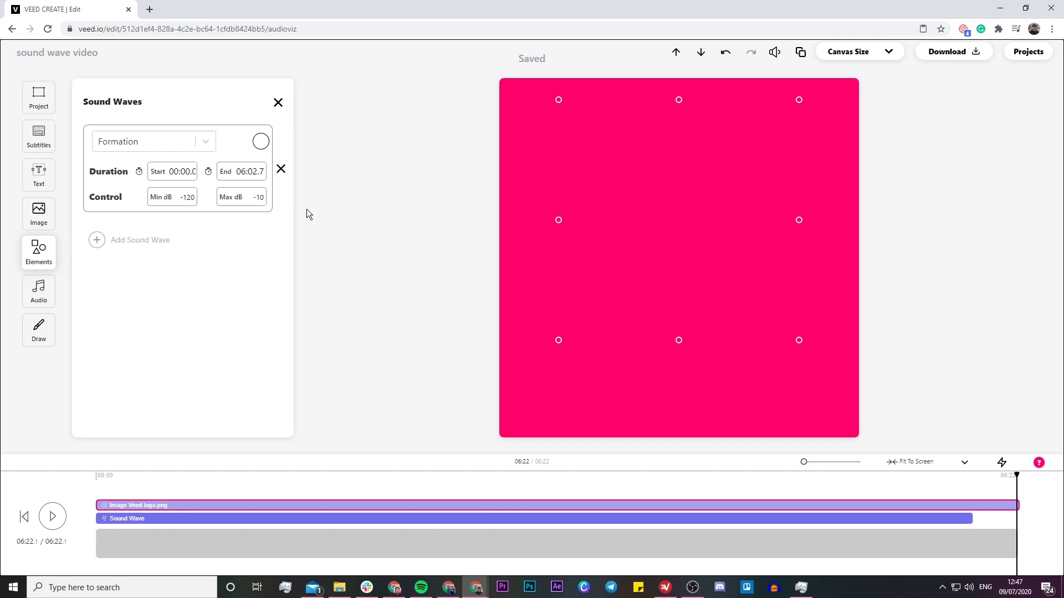
left_click(209, 173)
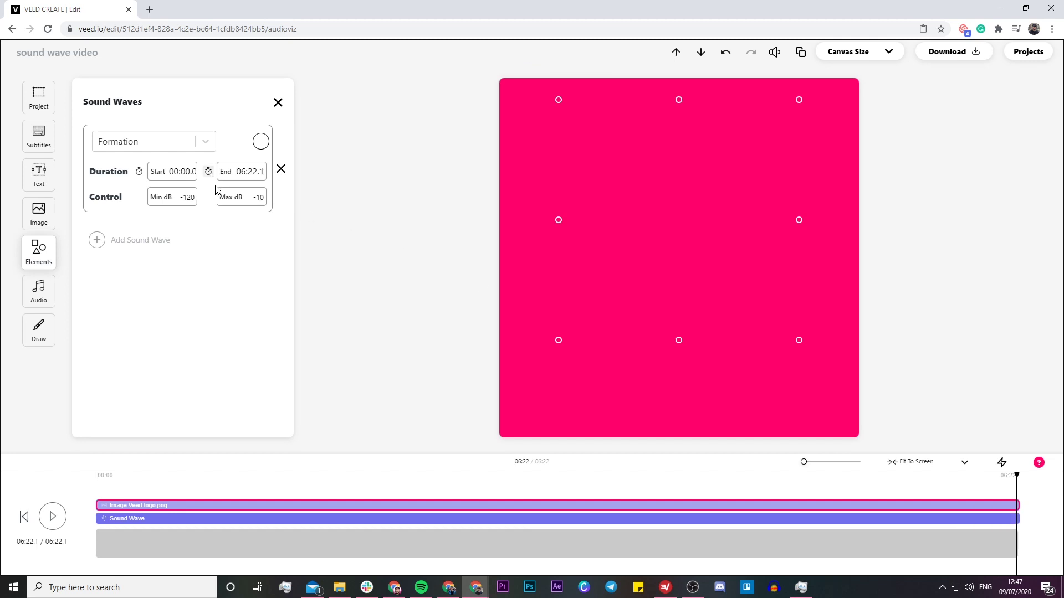
Preview the Formation sound wave from about 02:12
left_click(417, 476)
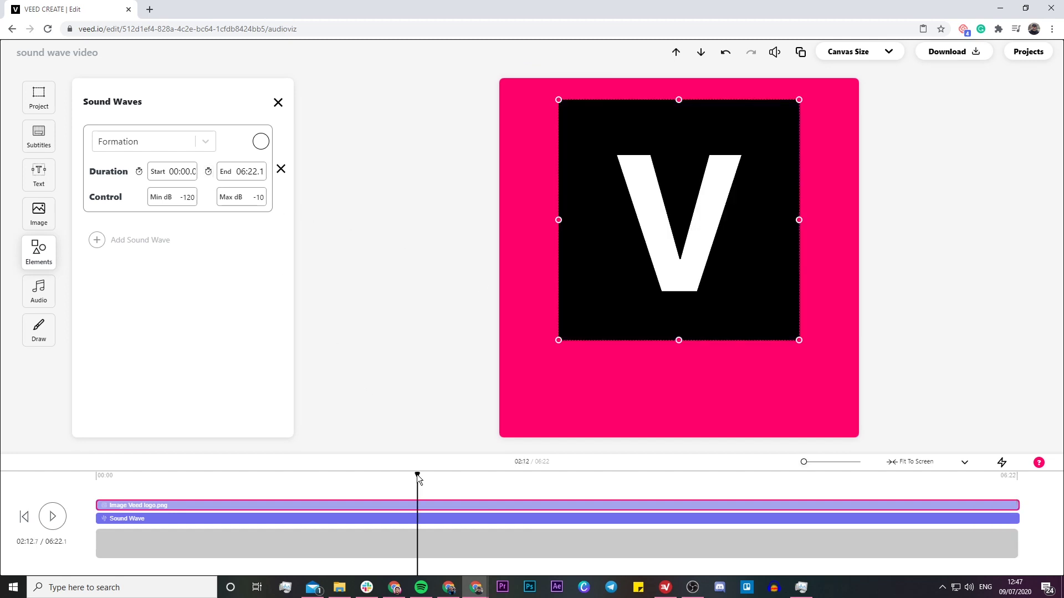
left_click(54, 518)
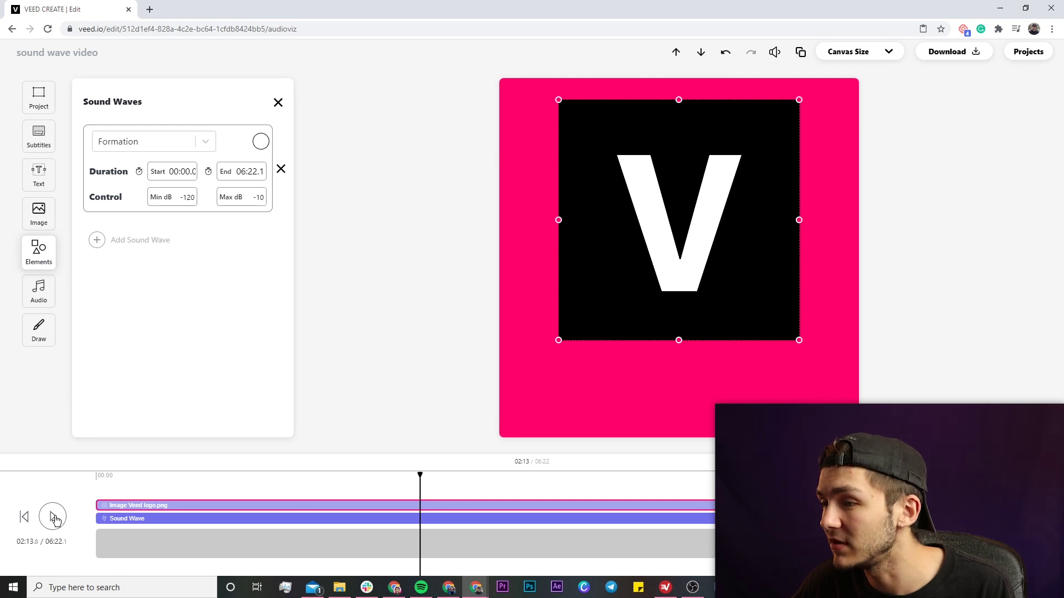
left_click(53, 517)
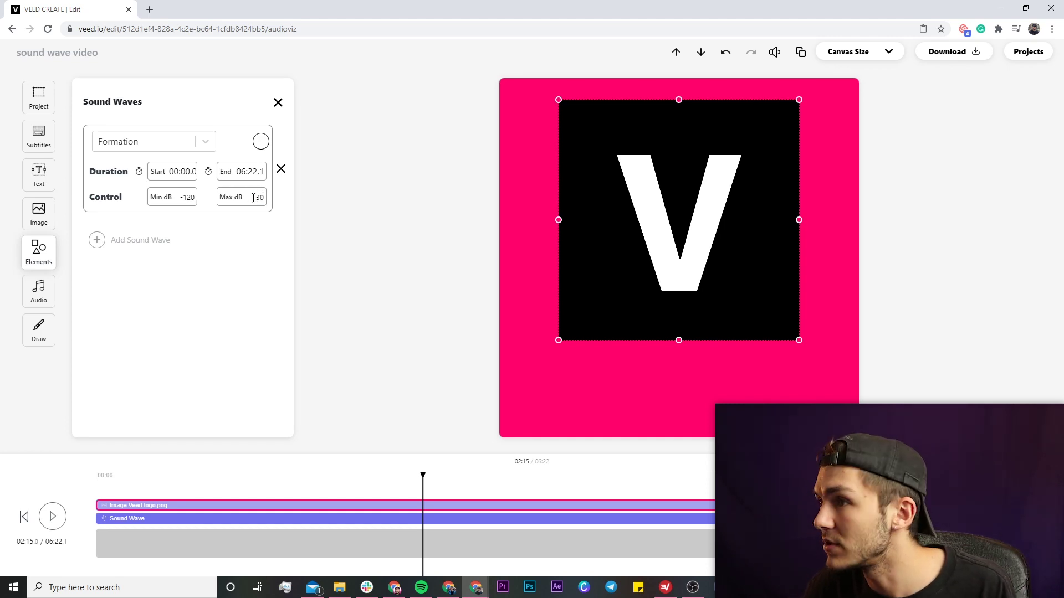
Set the sound wave's Max dB to 30 and play the video to preview the change
left_click(211, 342)
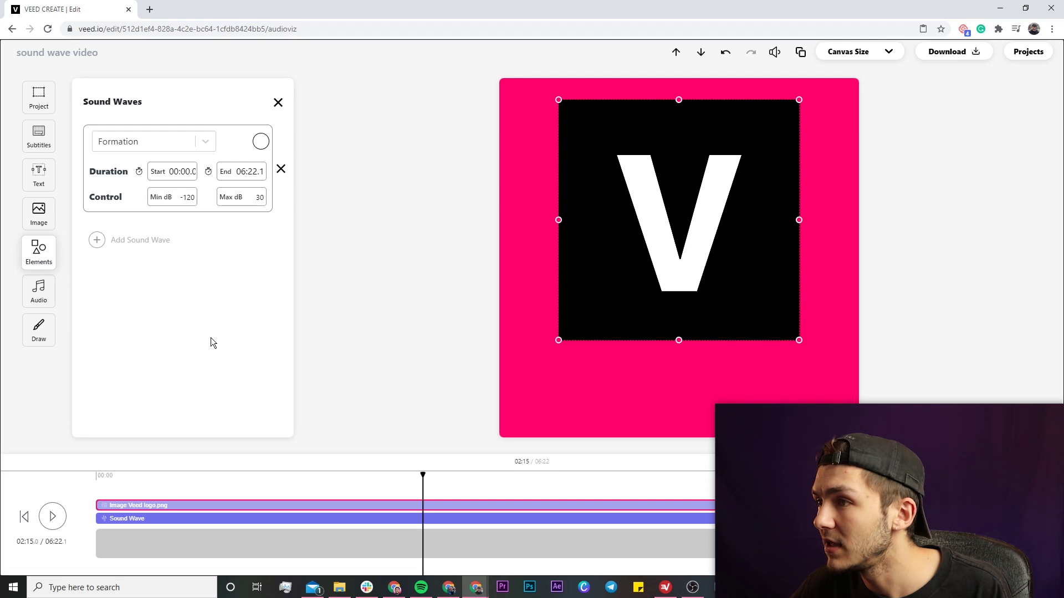
left_click(53, 517)
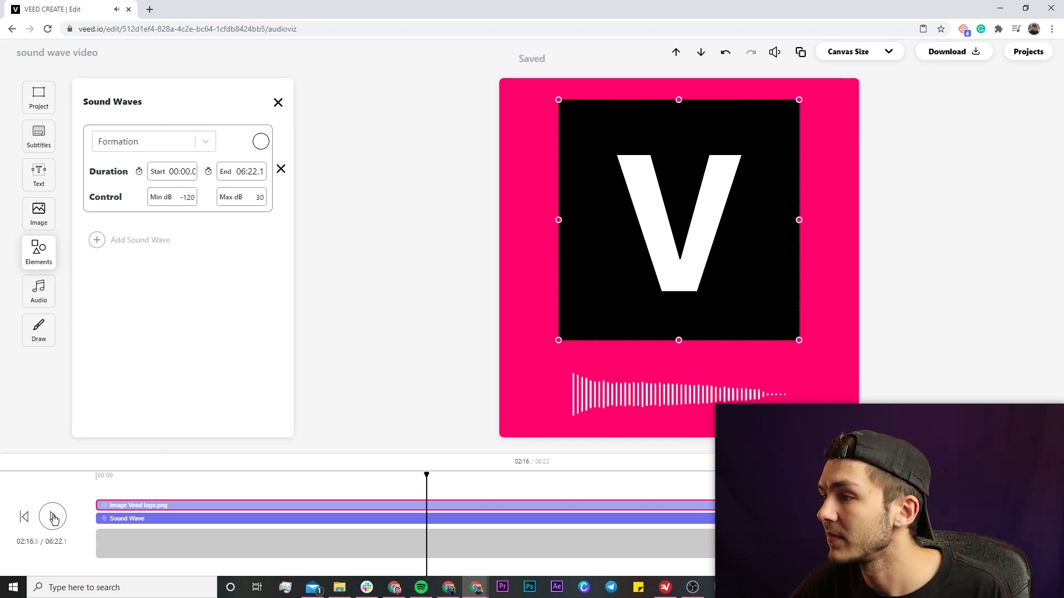
Set the Formation sound wave's Max dB to -20 and preview the change
left_click(53, 517)
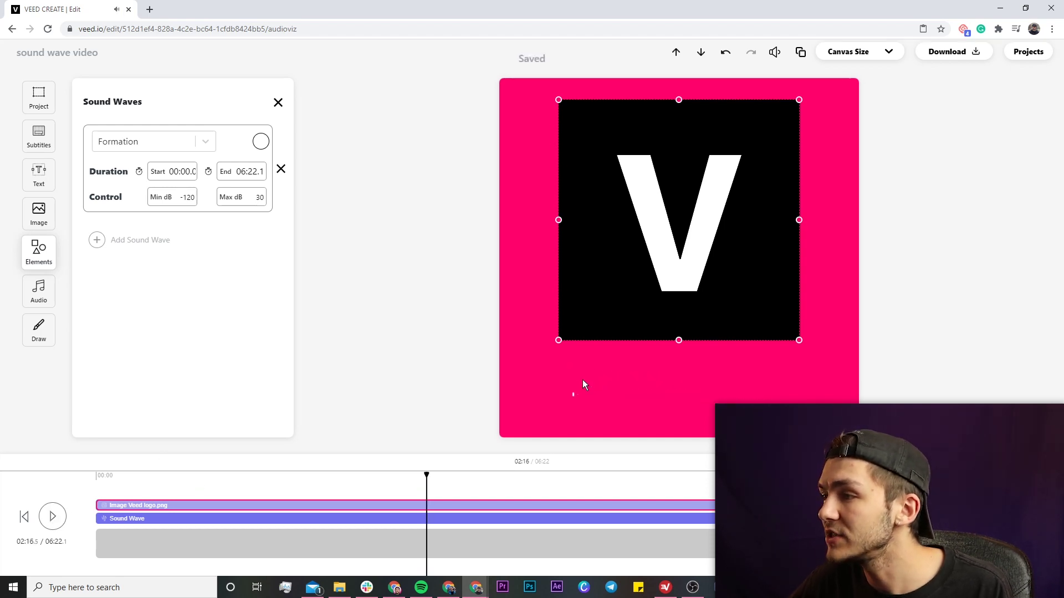
left_click(61, 517)
left_click(61, 517)
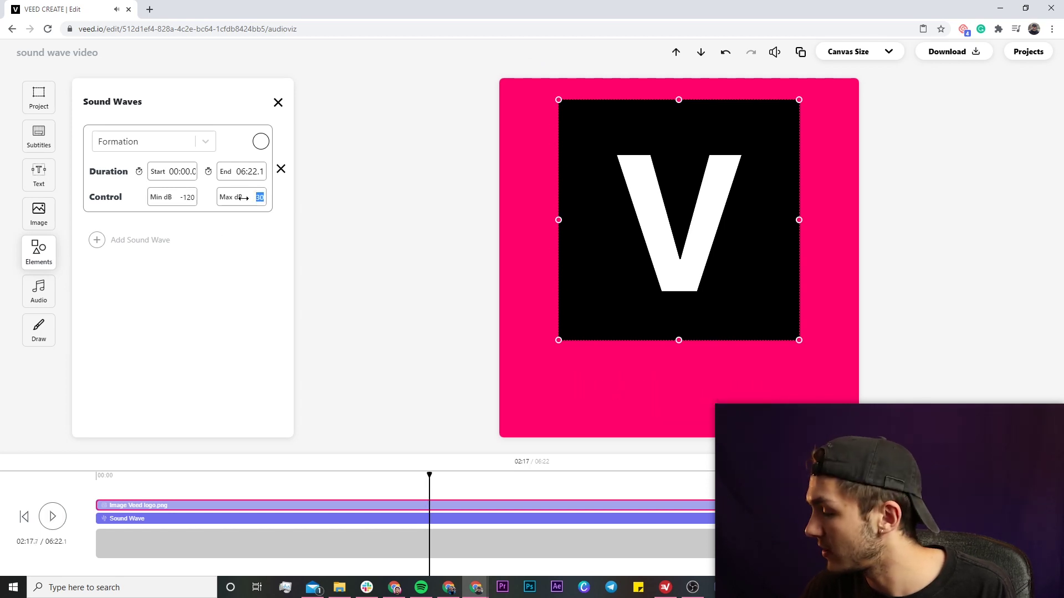
left_click(240, 230)
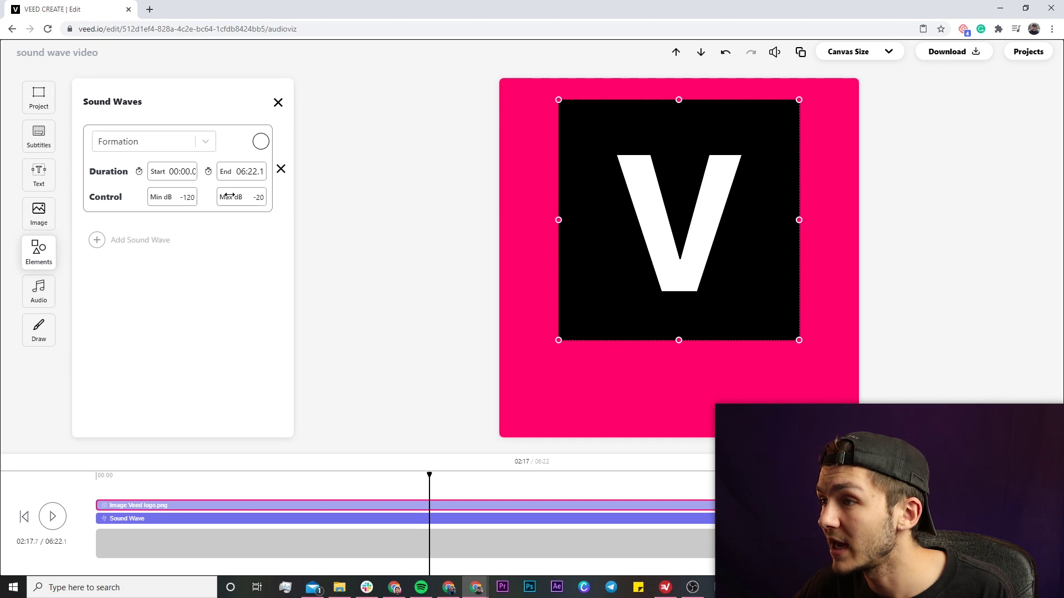
left_click(54, 516)
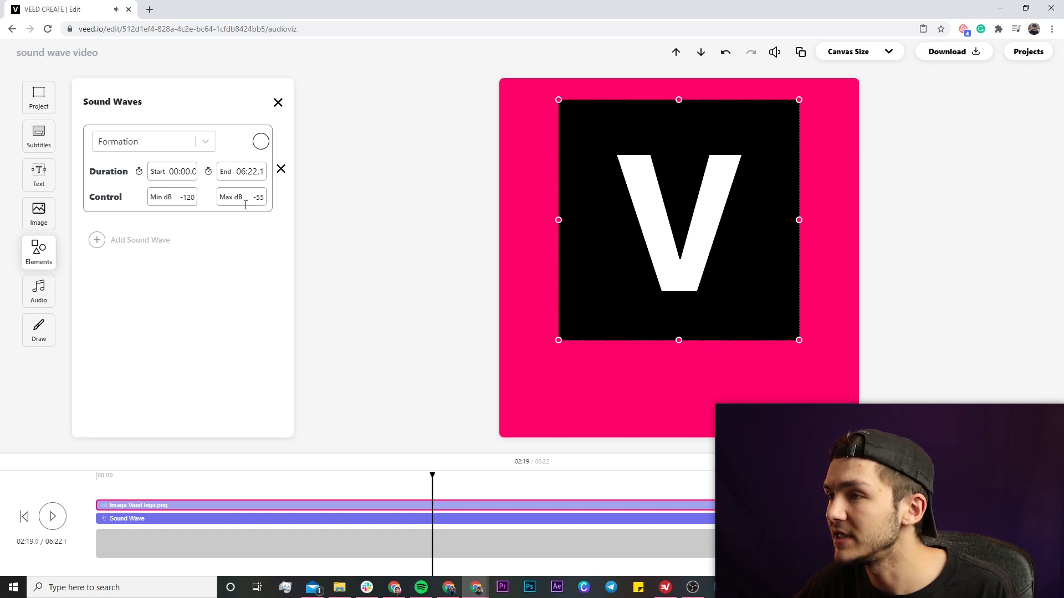
Set the Formation sound wave's Max dB to 20 and preview the video
type("0")
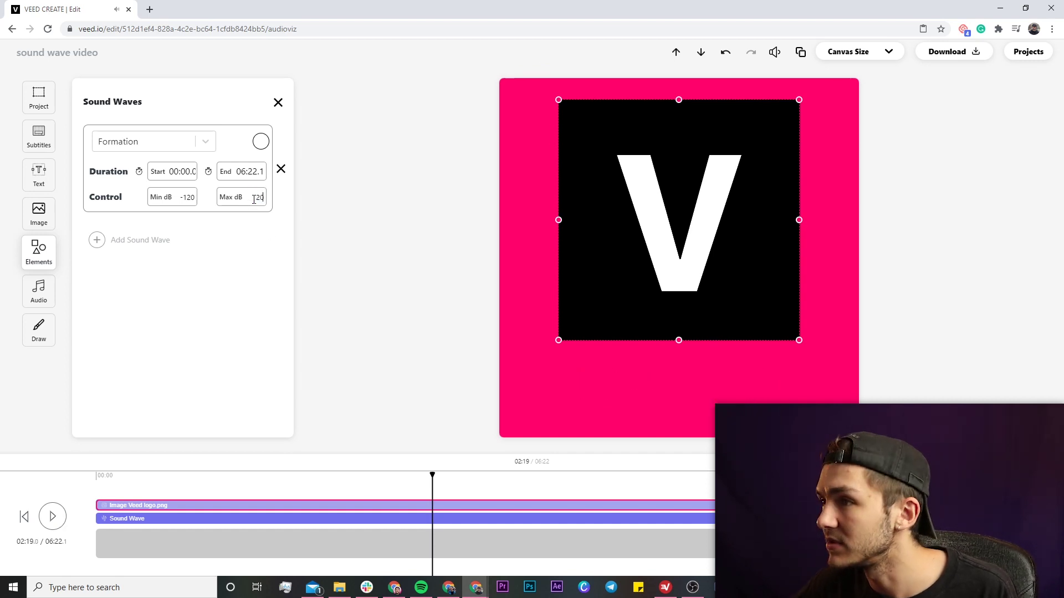
left_click(64, 515)
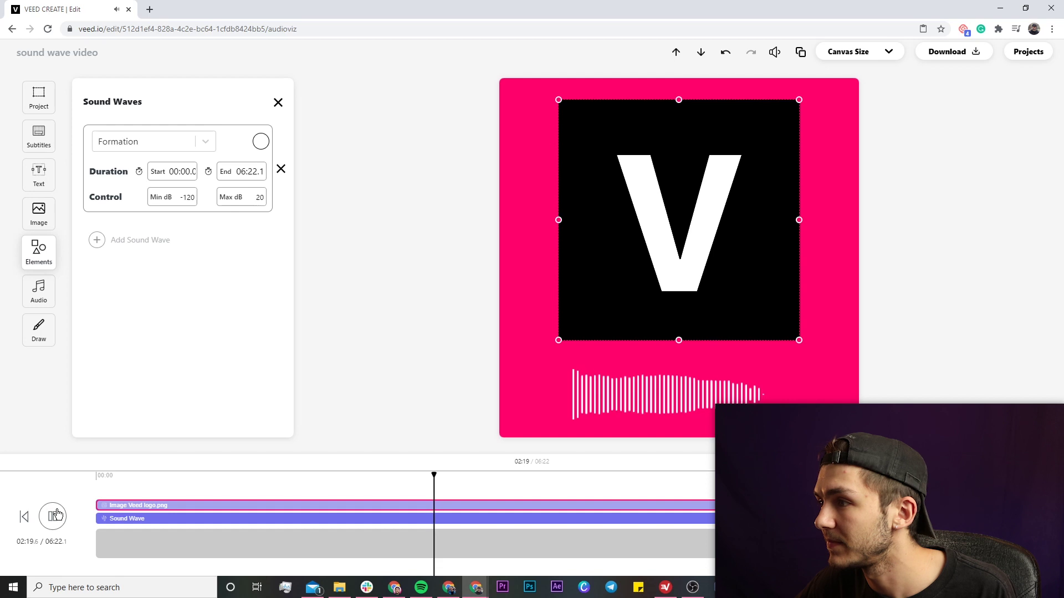
left_click(57, 514)
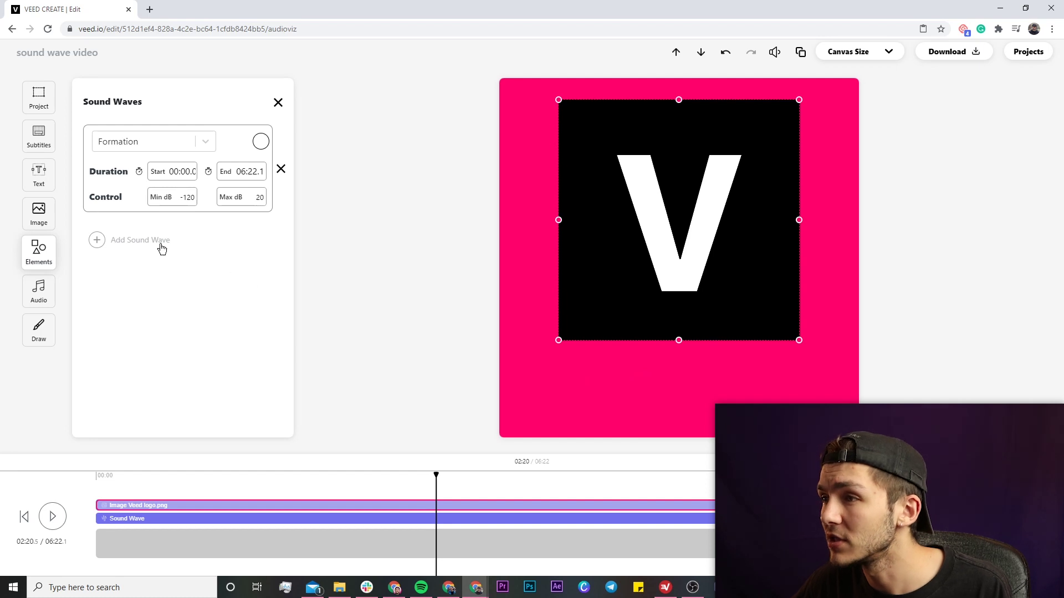
Add a second sound wave in the Formation Thin Aligned style and preview it
left_click(133, 243)
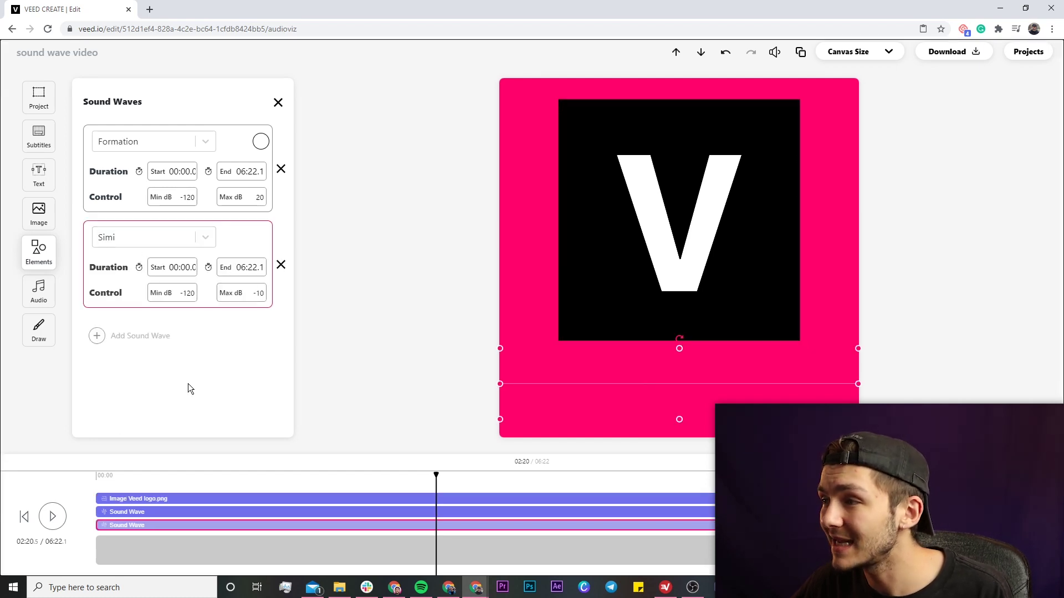
left_click(203, 237)
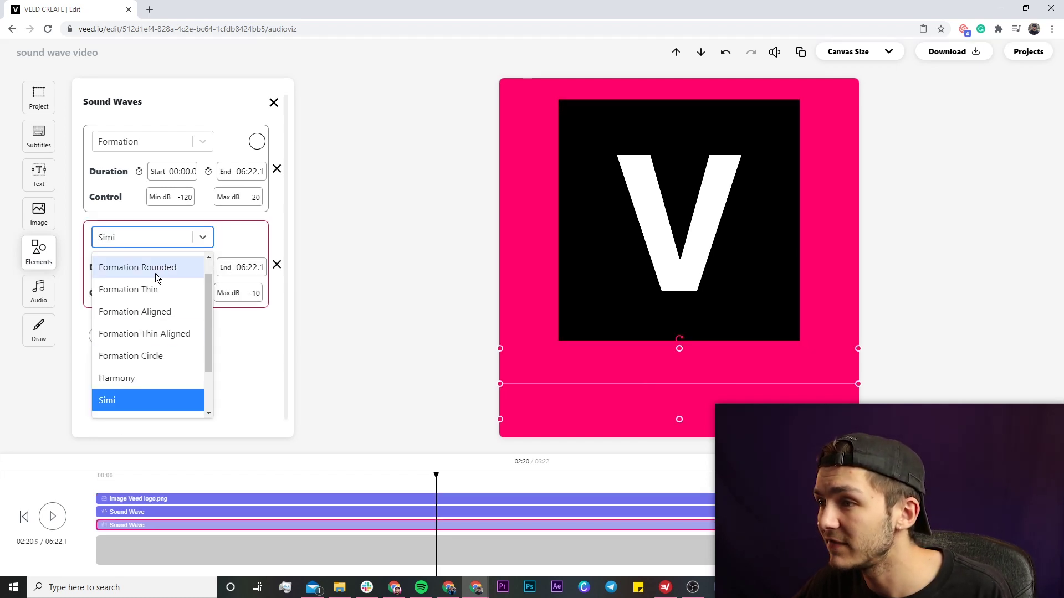
left_click(156, 335)
left_click(53, 517)
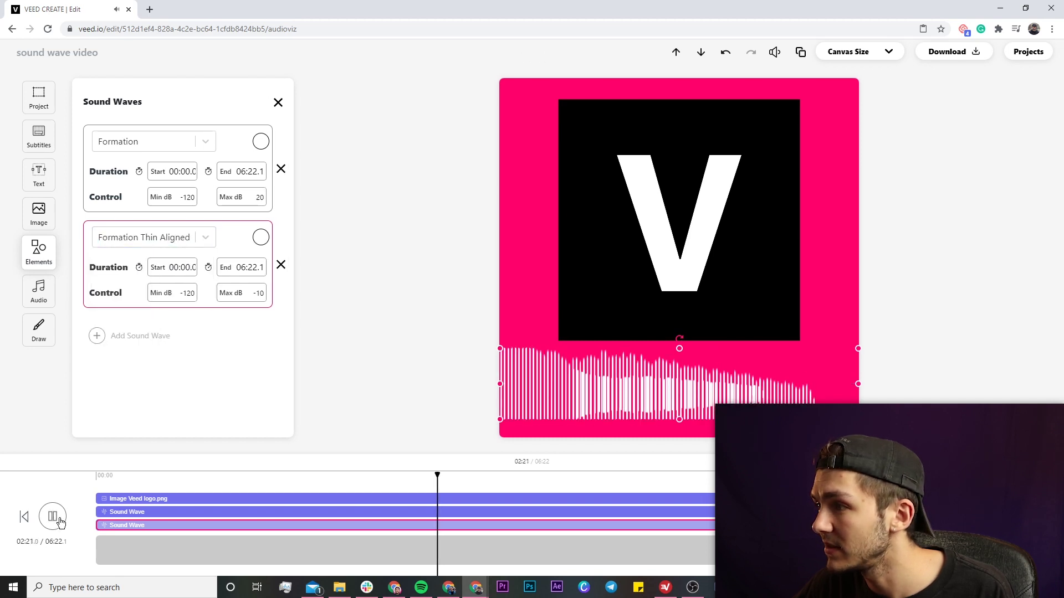
Move the Formation Thin Aligned wave up over the lower part of the logo, bring it to the front and preview the layering
left_click_drag(517, 398, 524, 311)
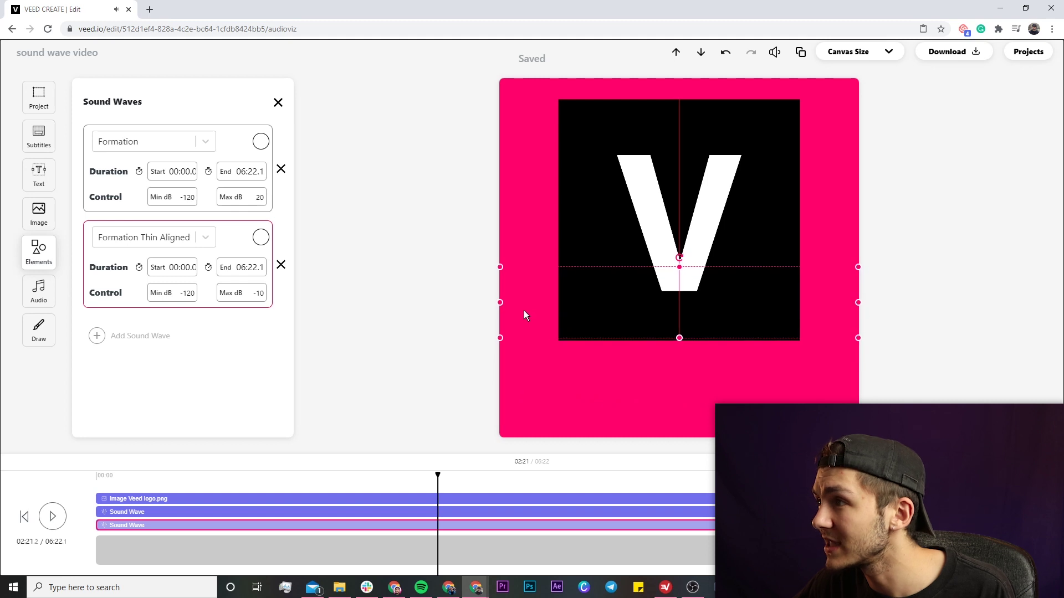
left_click(52, 517)
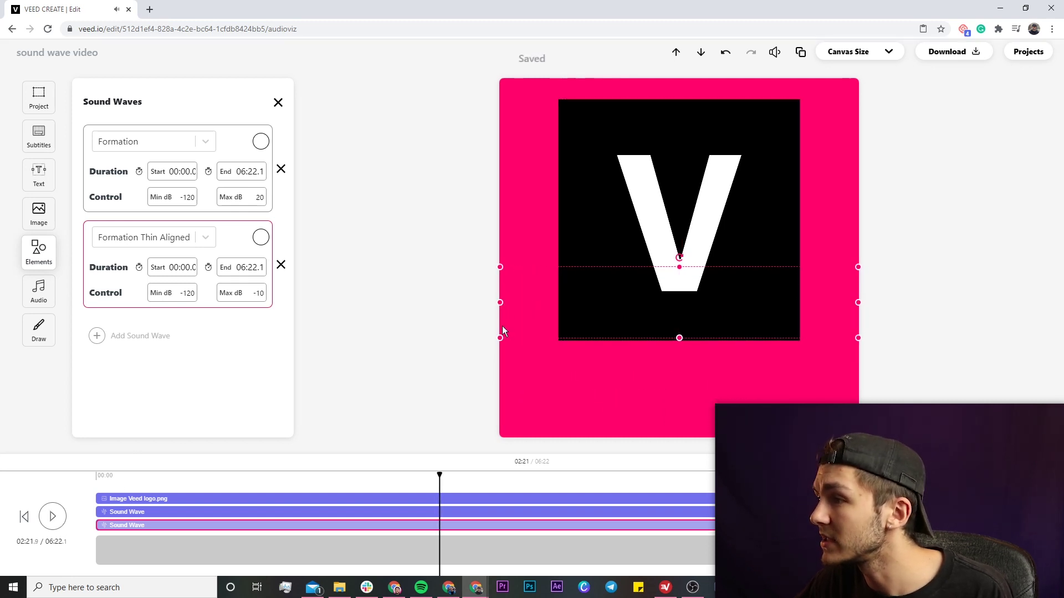
right_click(518, 311)
left_click(561, 390)
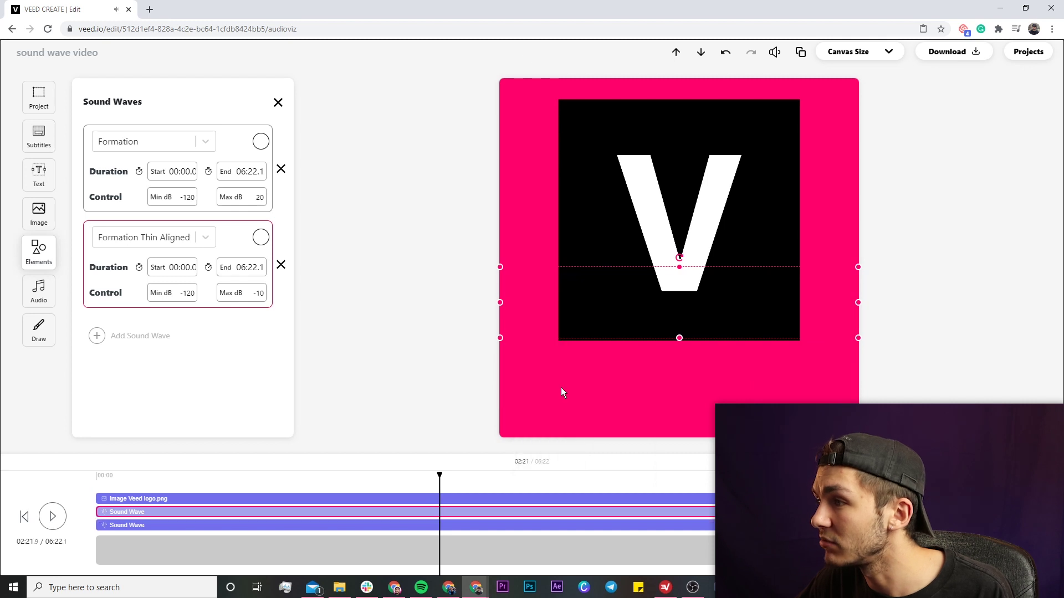
right_click(545, 333)
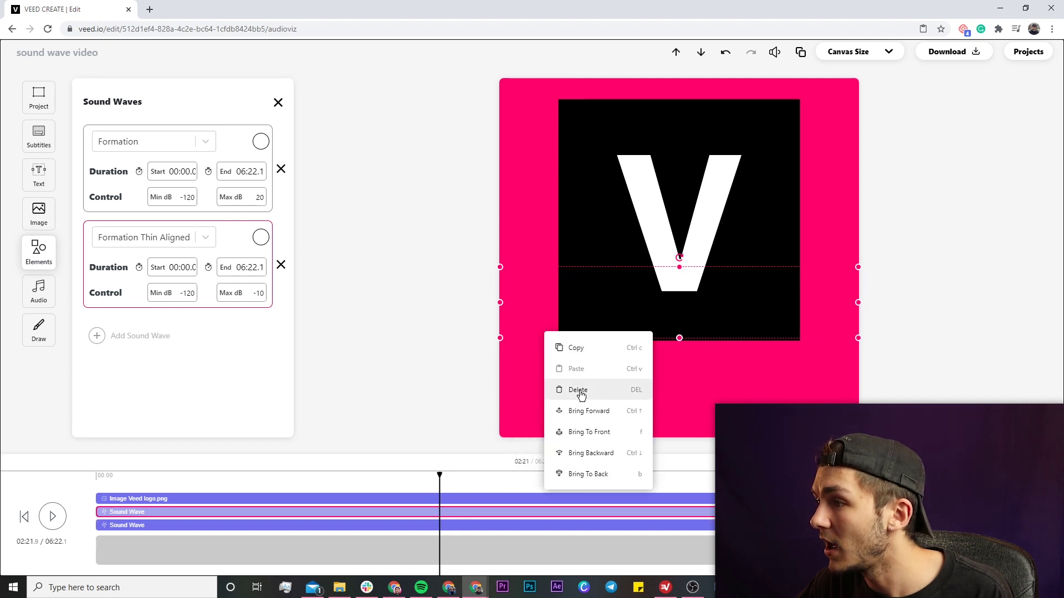
left_click(587, 432)
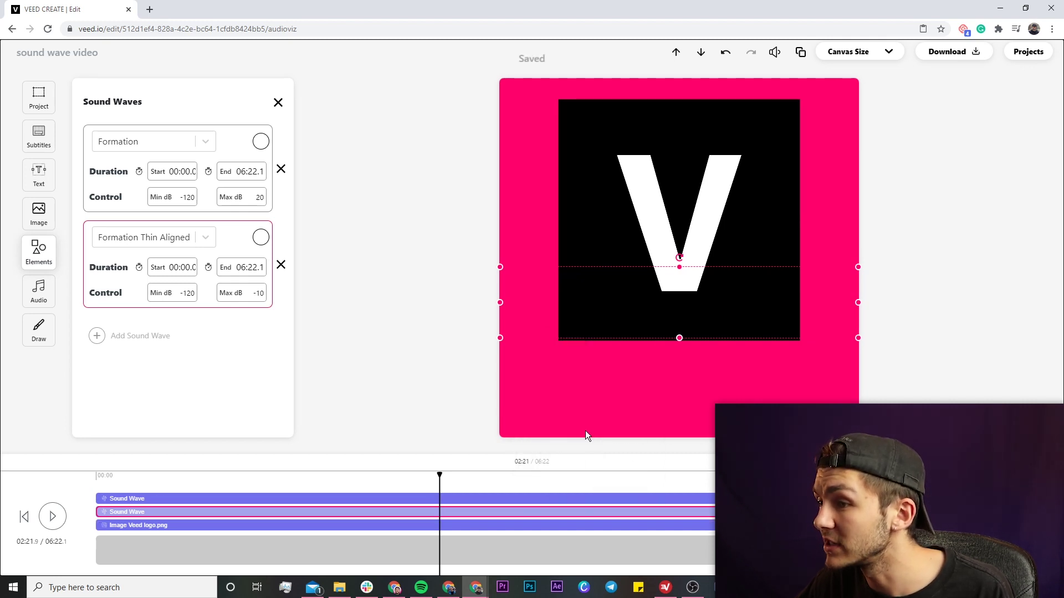
left_click(56, 516)
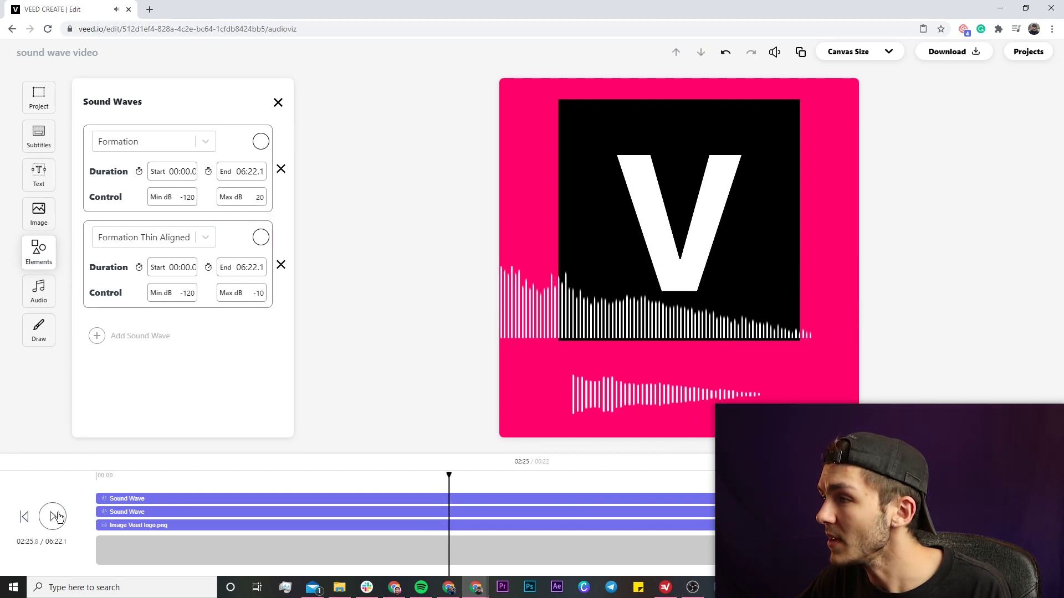
Rotate the Formation Thin Aligned wave upright and fit it along the canvas's left edge at full height, with its bars pointing inward
left_click(537, 331)
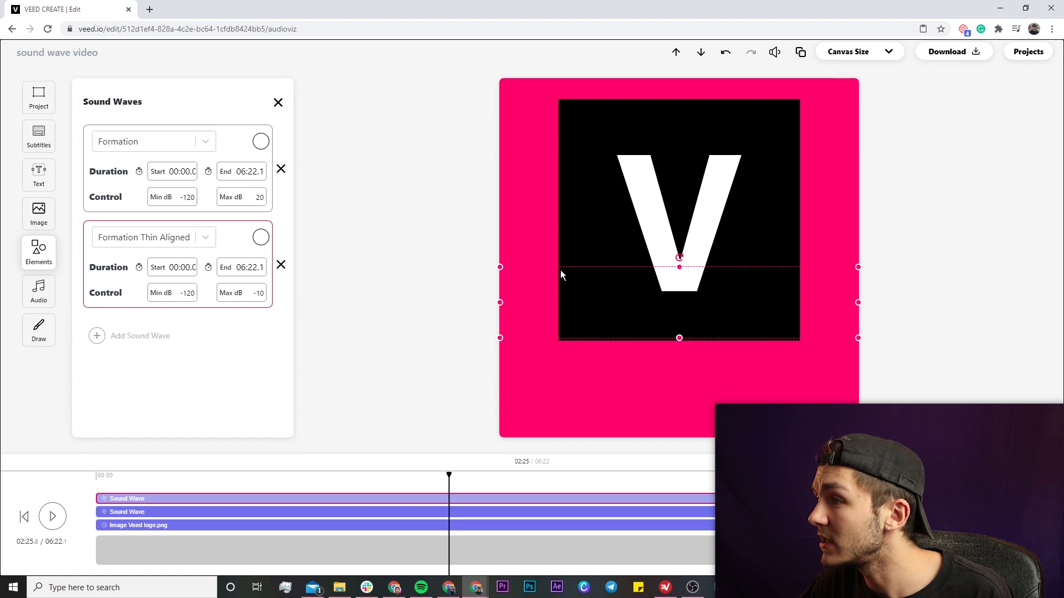
left_click_drag(501, 267, 915, 267)
left_click(444, 390)
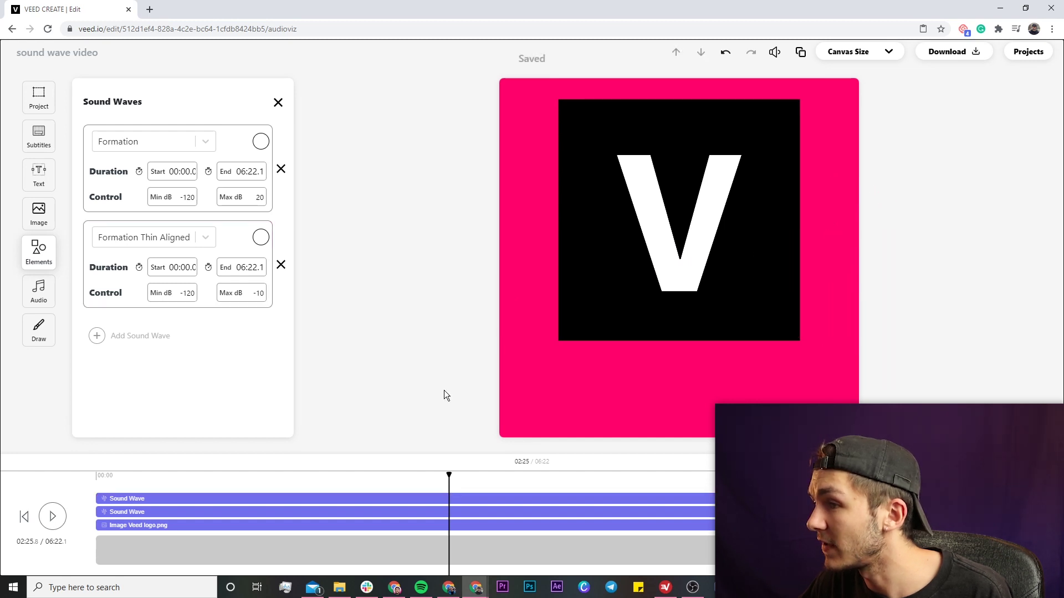
left_click(53, 518)
left_click_drag(806, 263, 547, 102)
left_click_drag(650, 137, 539, 437)
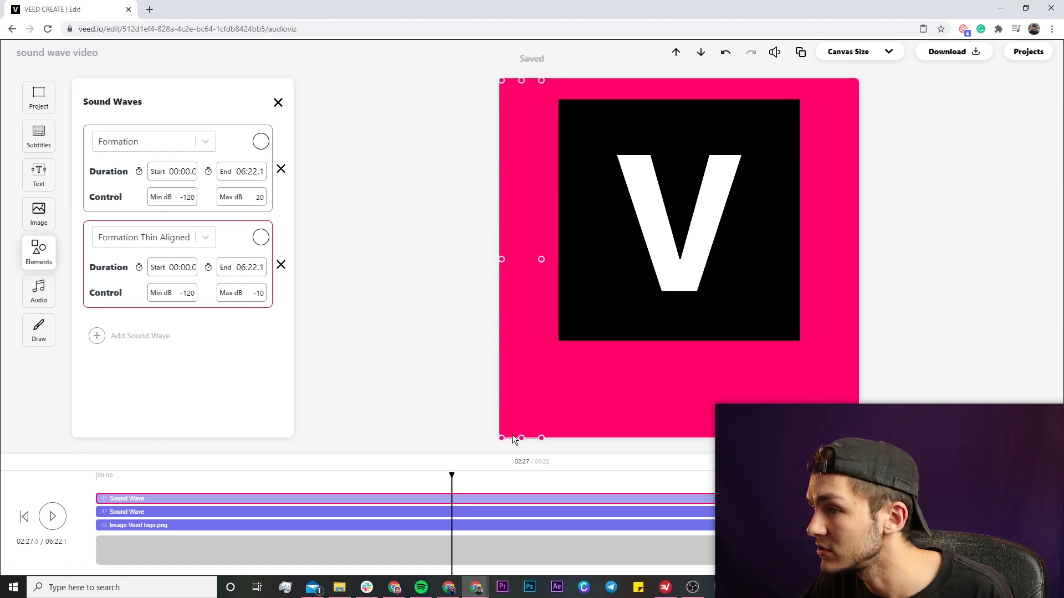
left_click(66, 521)
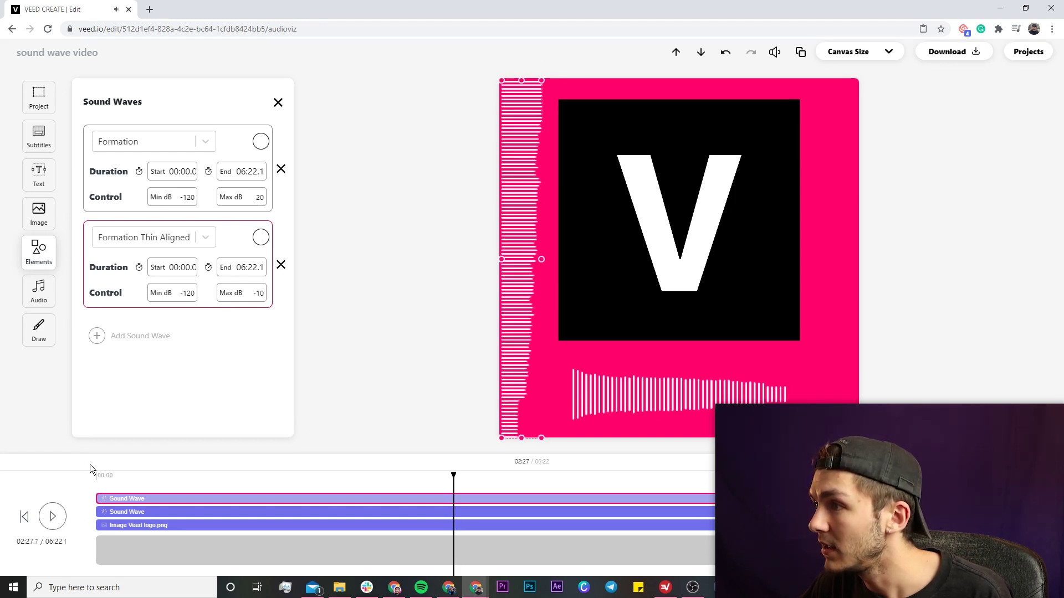
key("space")
Shift the upright wave slightly past the canvas's left edge, extend it just below the bottom edge and preview it
left_click_drag(519, 191, 514, 189)
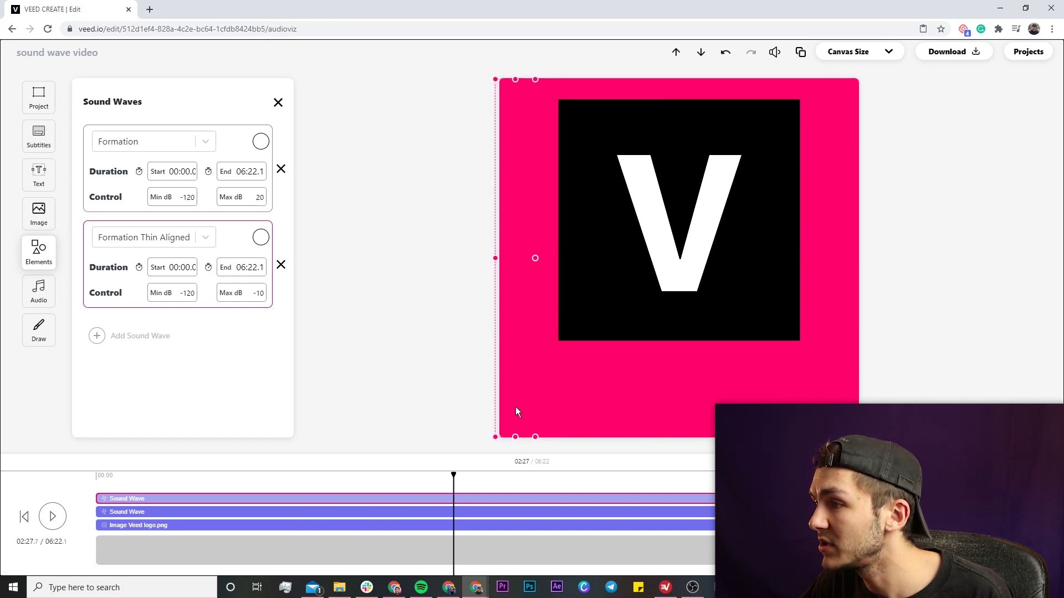
left_click_drag(517, 437, 517, 440)
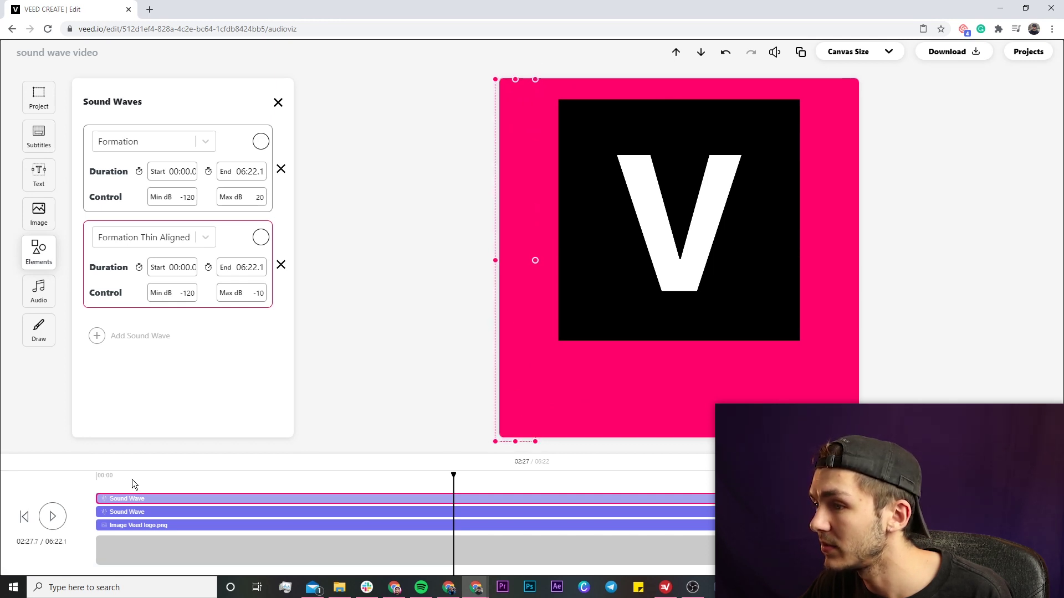
left_click(61, 517)
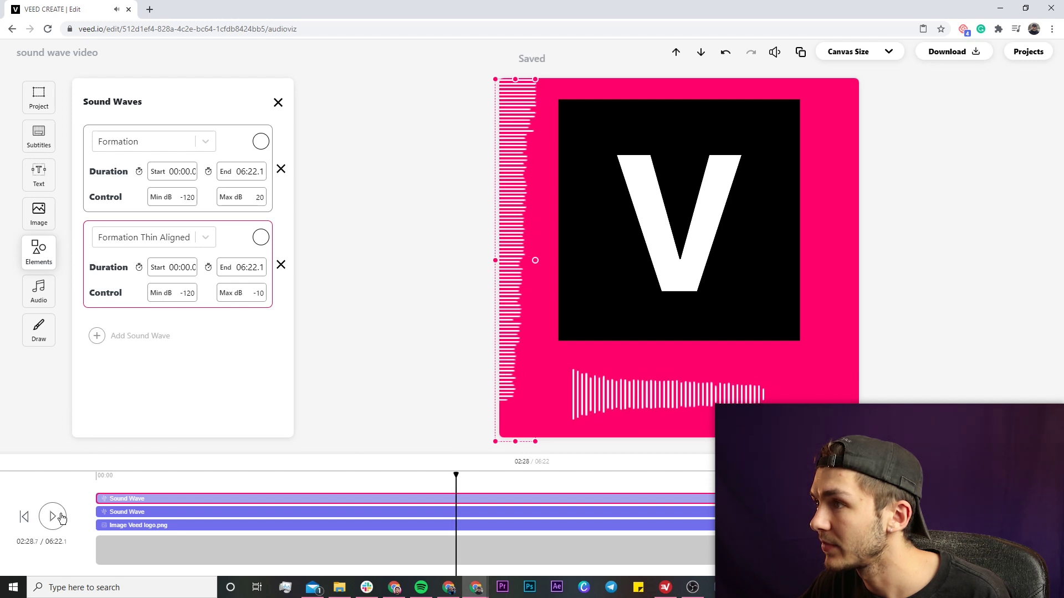
Change the Formation Thin Aligned wave's colour to black (#000000)
left_click(260, 237)
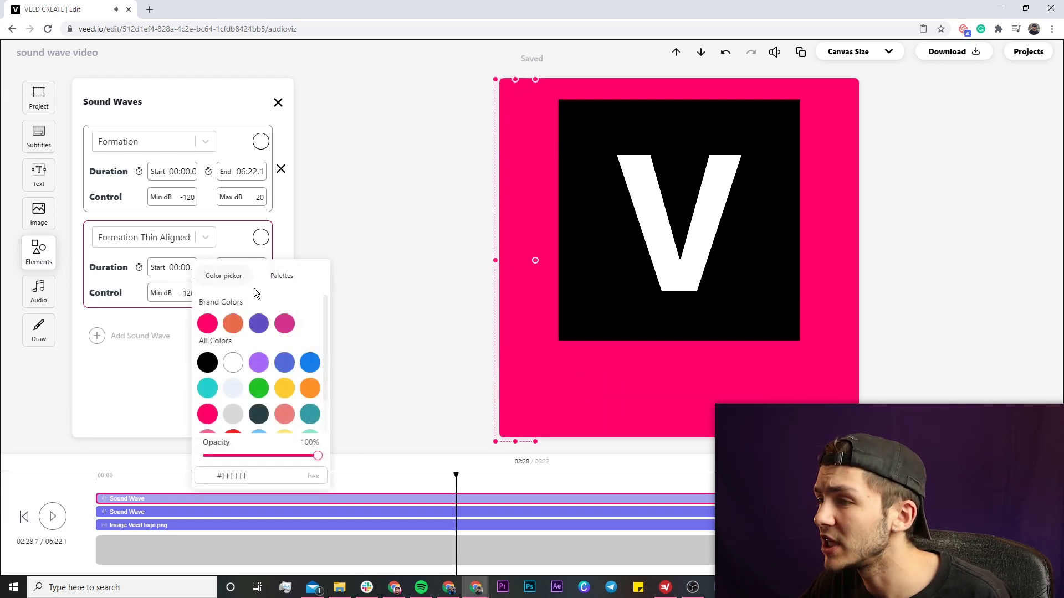
scroll(260, 341, "down", 1)
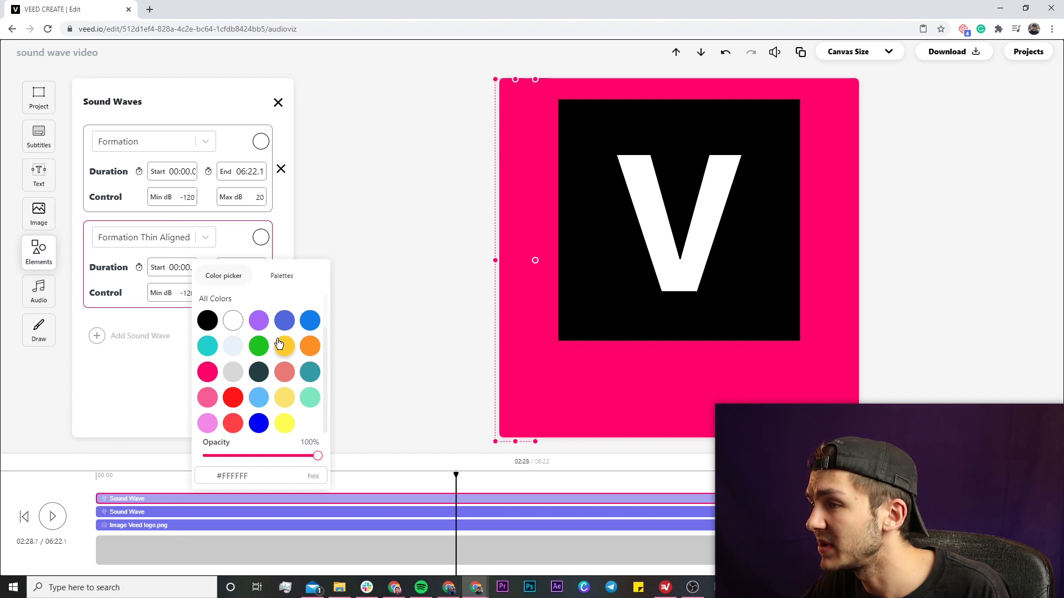
left_click(208, 322)
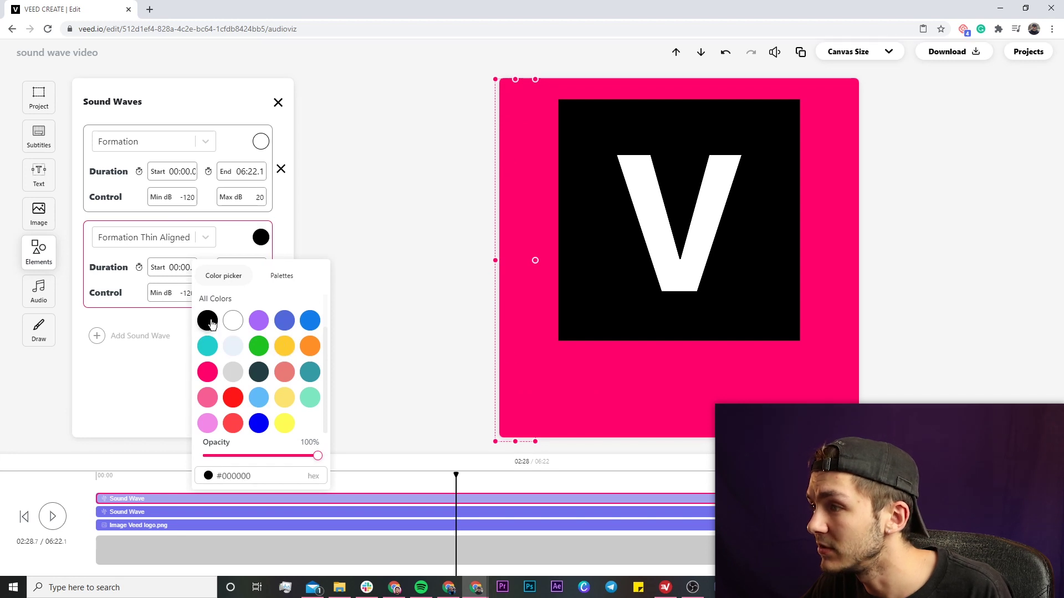
left_click(413, 274)
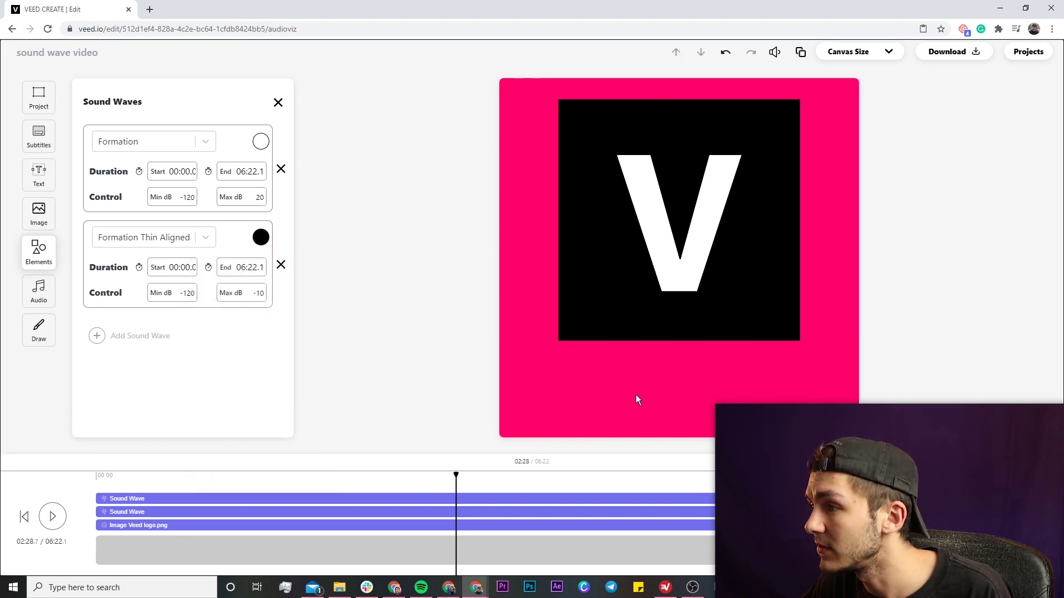
Change the Formation wave's colour to turquoise (#22CFCE) and preview both waves
left_click(261, 143)
left_click(210, 294)
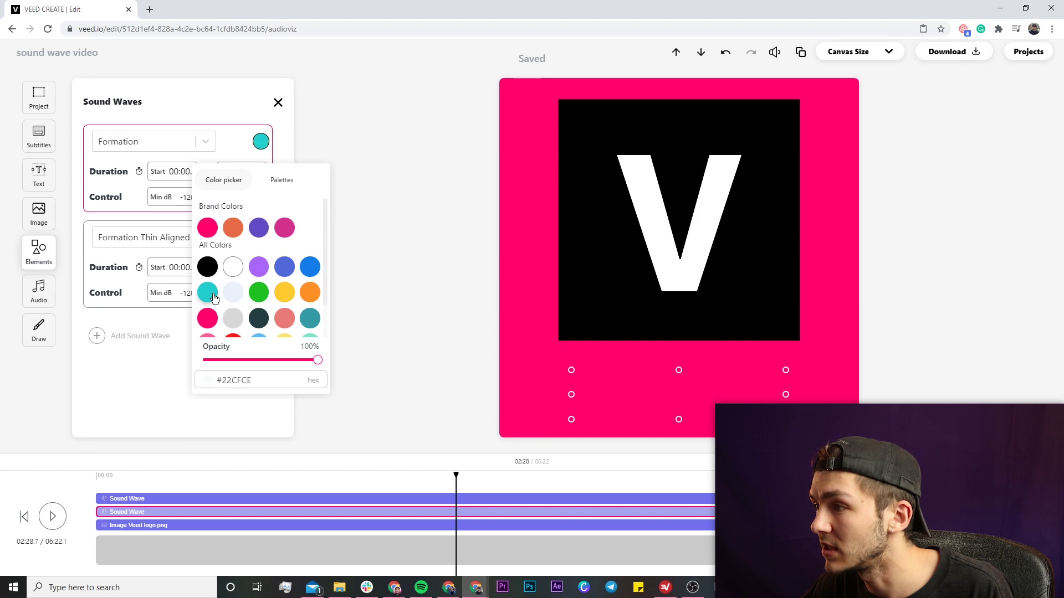
left_click(52, 517)
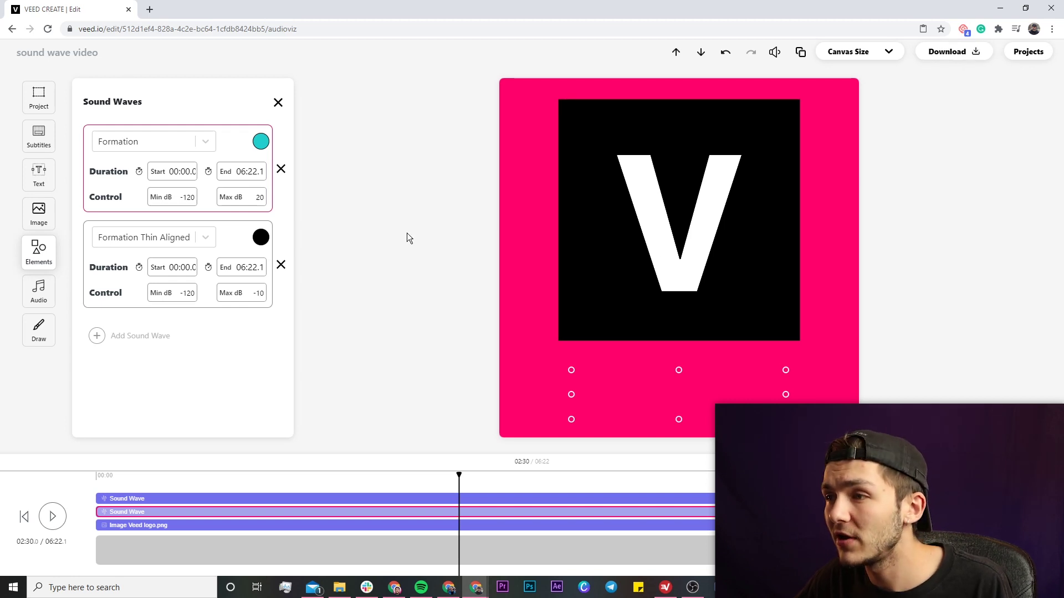
left_click(39, 173)
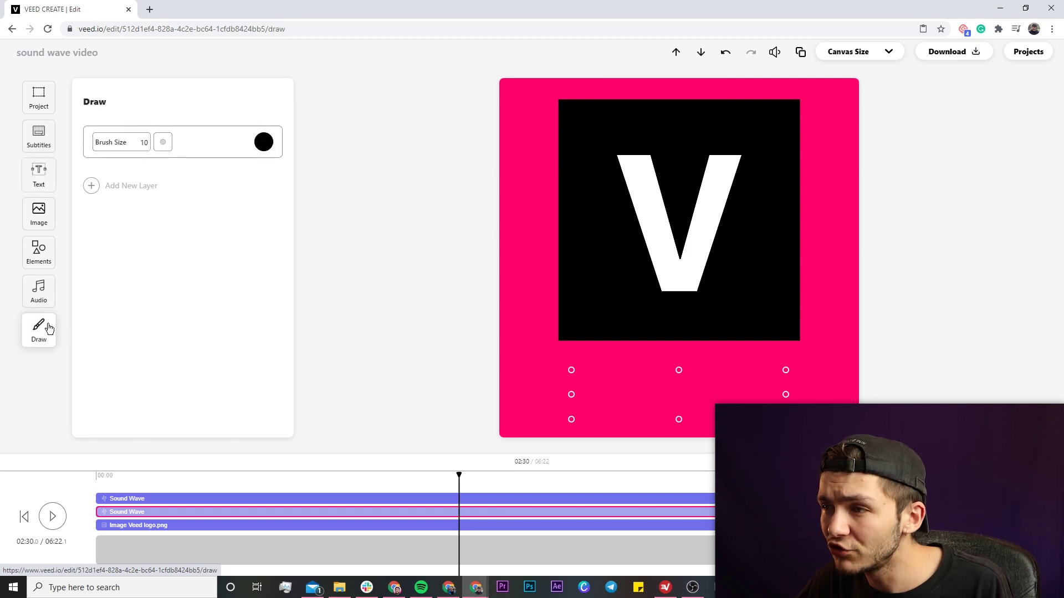
left_click(47, 266)
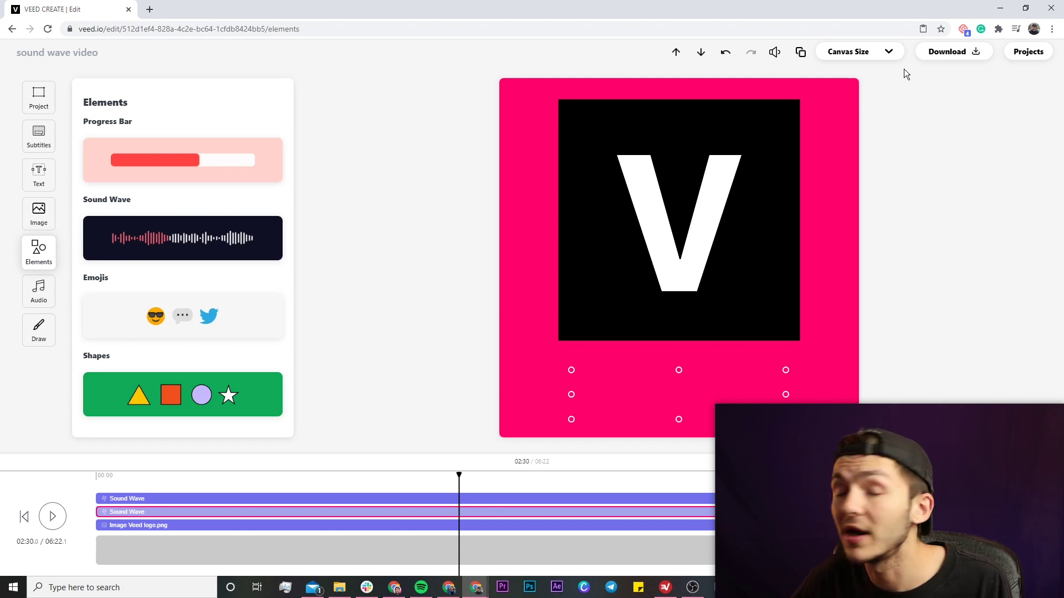
Change the canvas size to Story (9:16) and preview the new layout
left_click(891, 52)
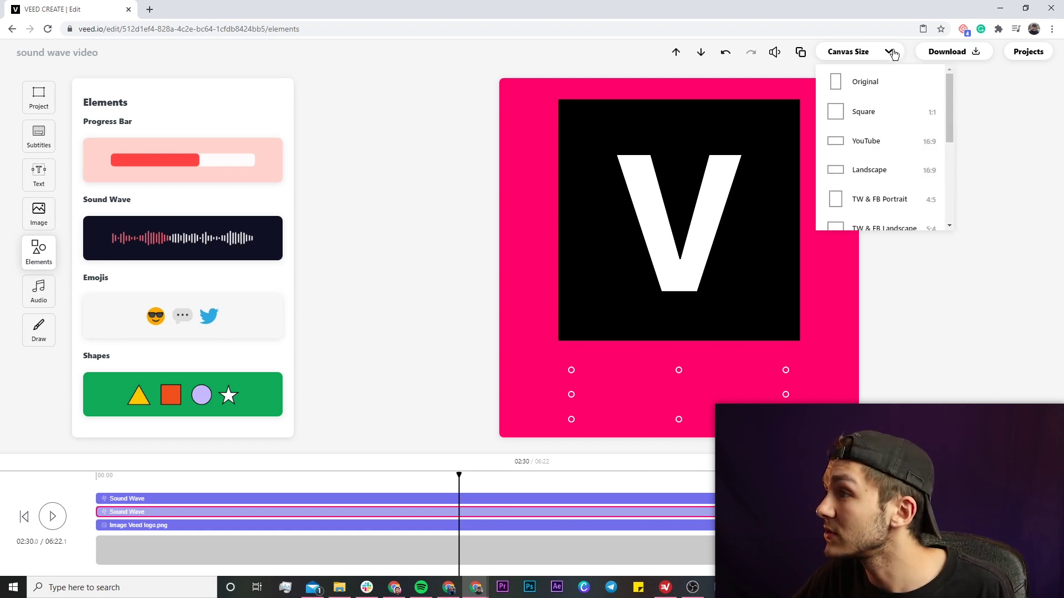
scroll(893, 102, "down", 2)
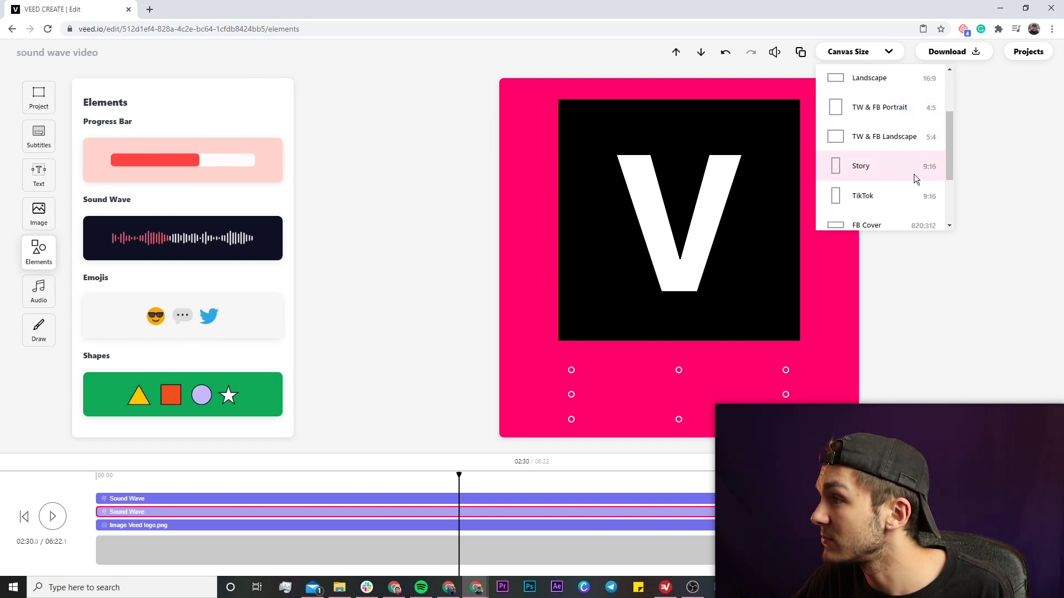
left_click(877, 176)
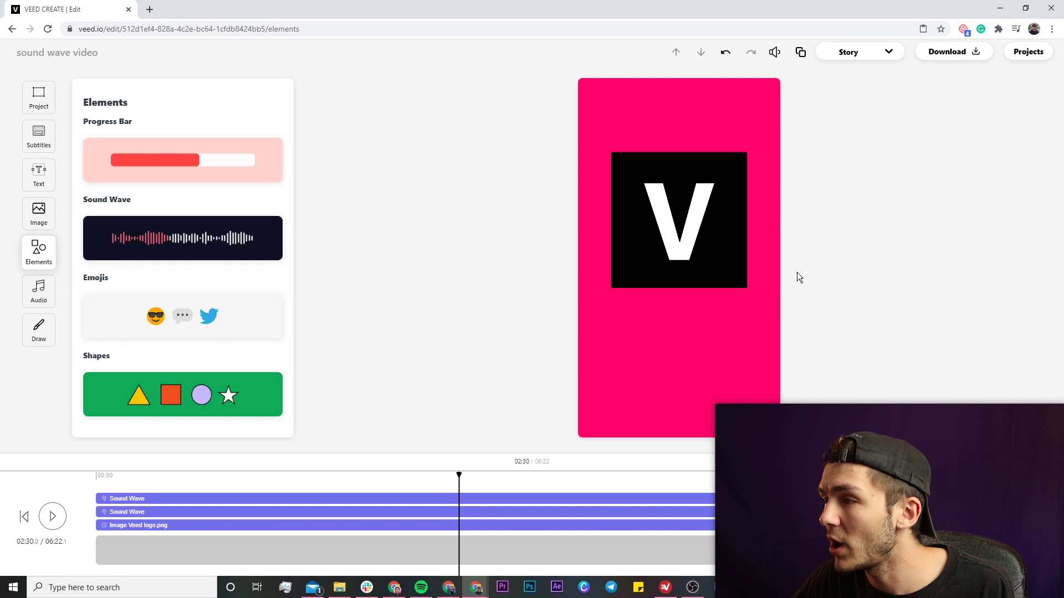
left_click(56, 522)
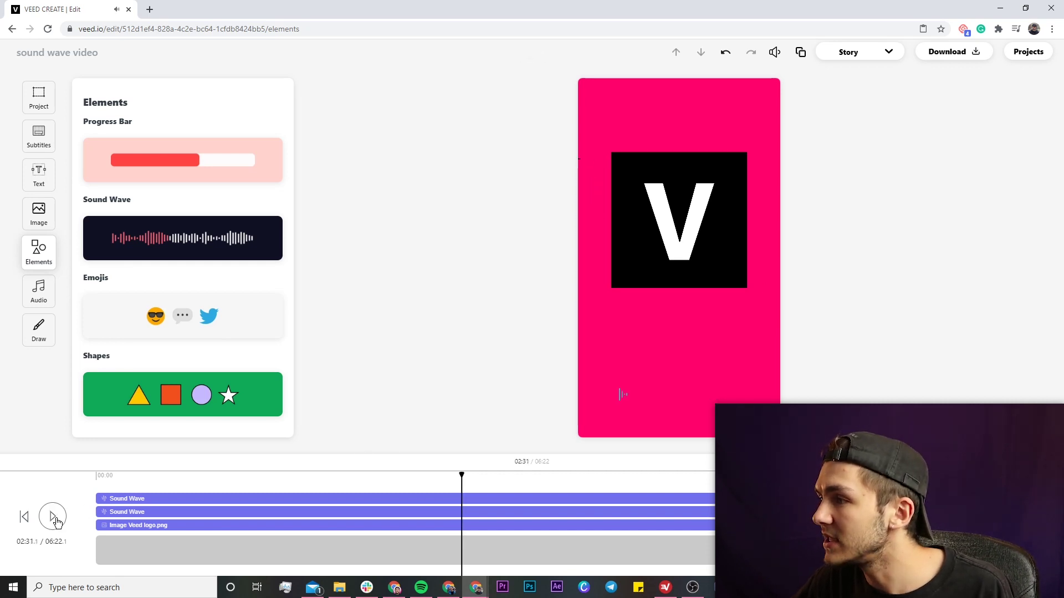
Stretch the black upright wave at both ends to cover the full height of the Story canvas, and preview it
left_click(587, 227)
left_click_drag(585, 160, 587, 77)
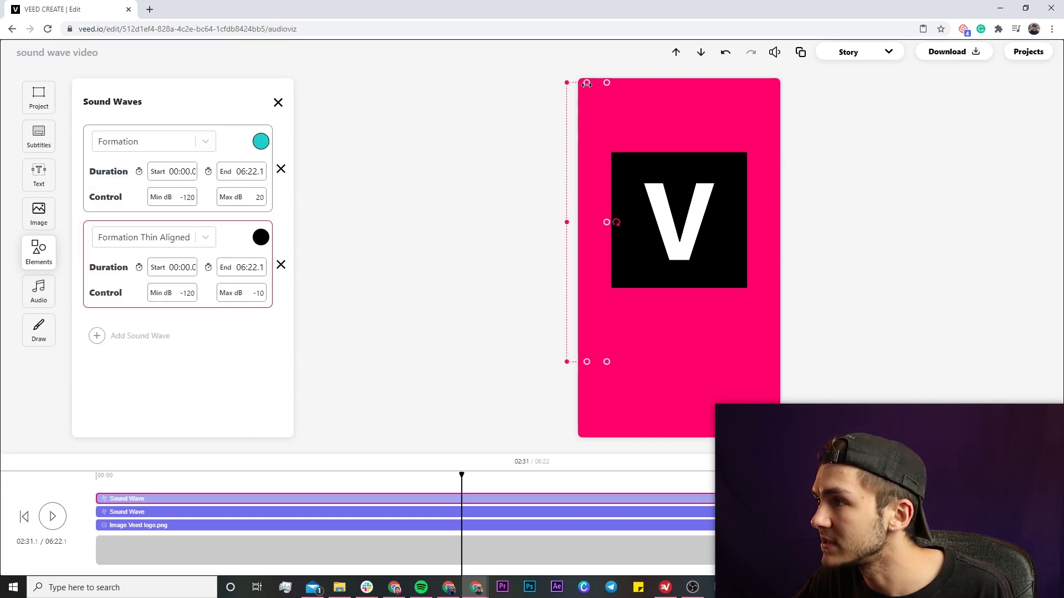
left_click_drag(586, 362, 589, 438)
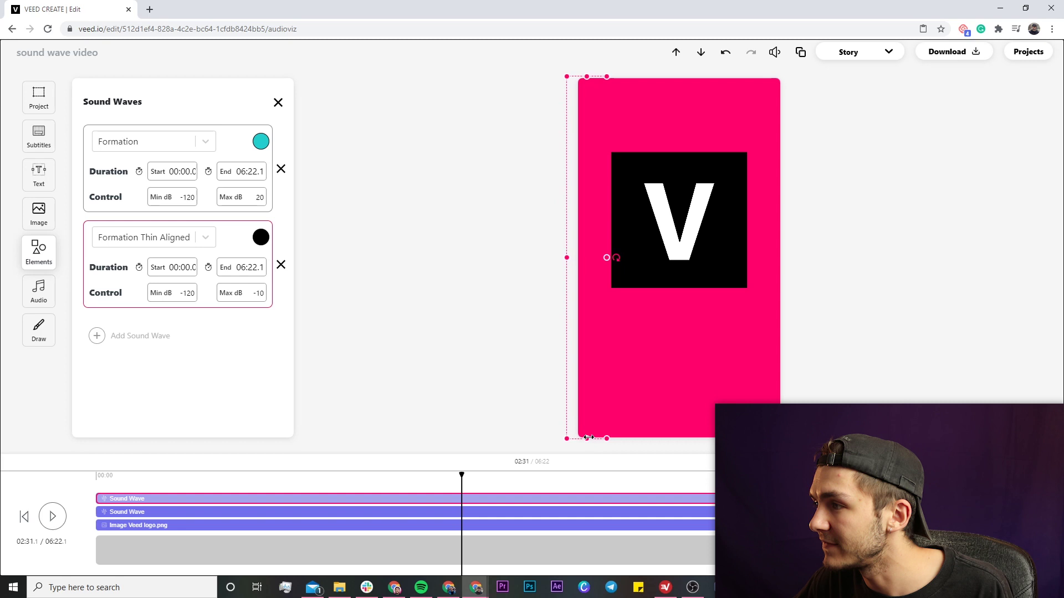
left_click(53, 516)
left_click(53, 516)
left_click(868, 235)
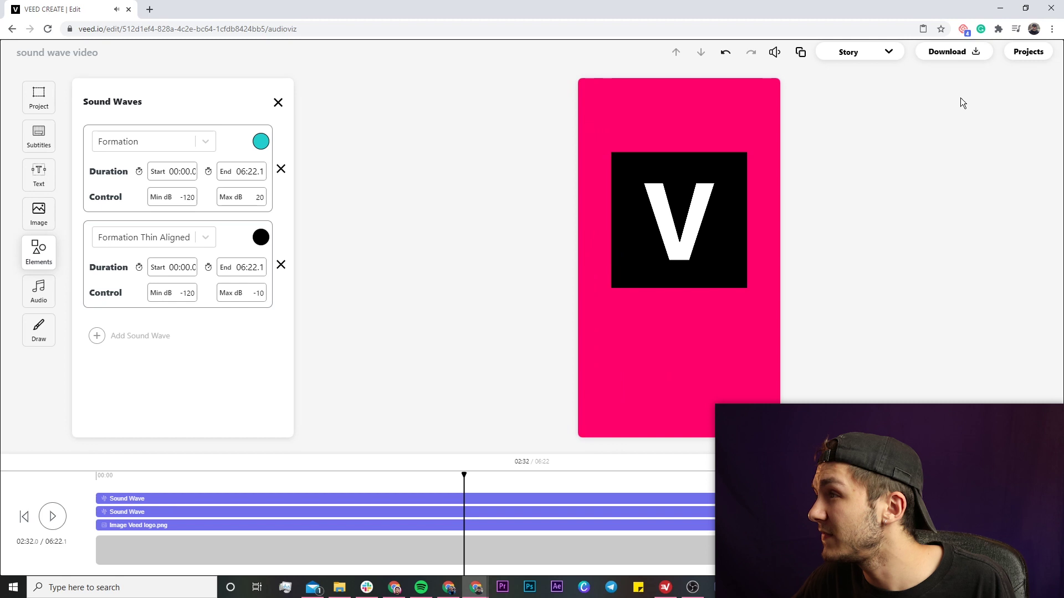
Export the sound wave video for download
left_click(961, 51)
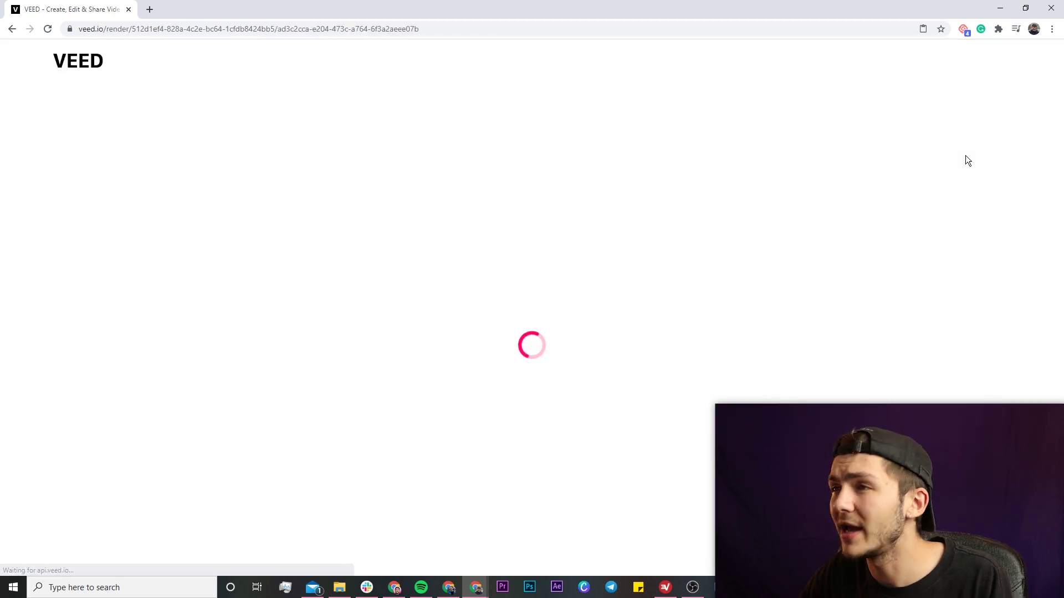